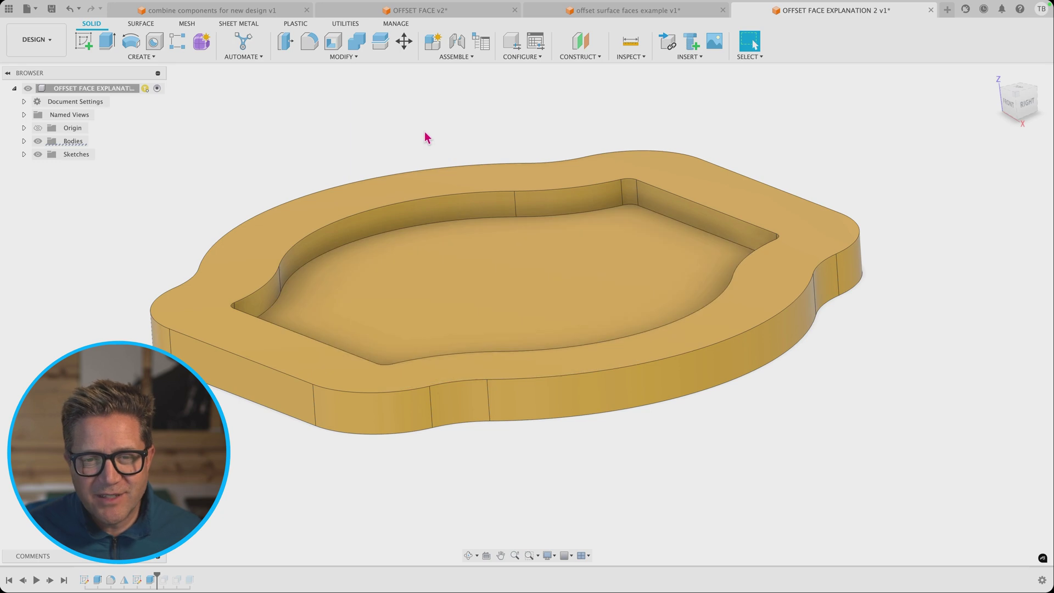
Try an Offset Face of about 6.6 mm and beyond on the long curved inner wall of the tray's pocket
{"action": "left_click", "coordinate": [363, 60]}
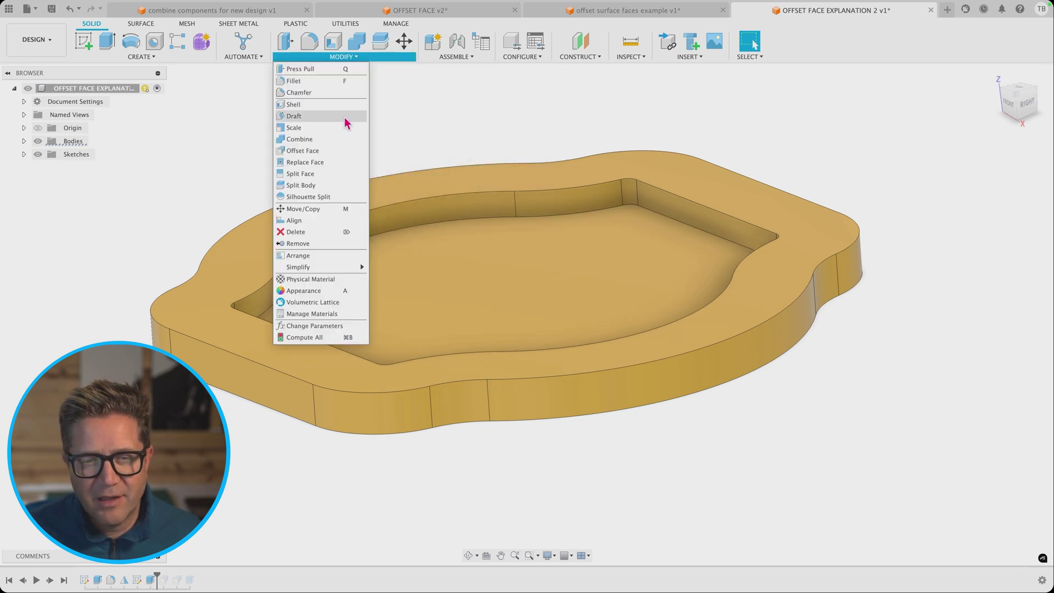
{"action": "left_click", "coordinate": [328, 154]}
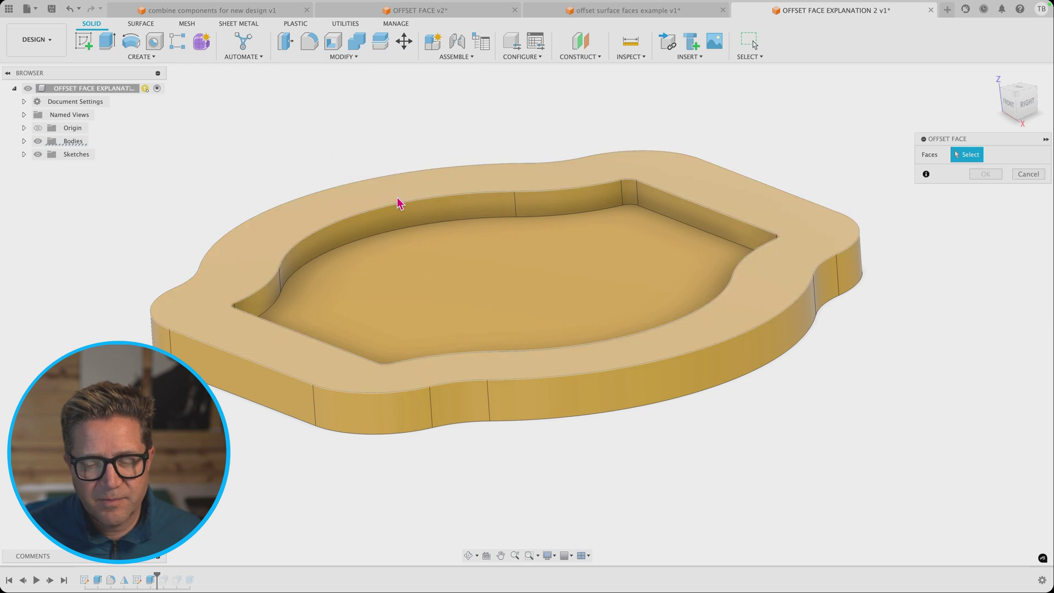
{"action": "left_click", "coordinate": [417, 223]}
{"action": "middle_click_drag", "start_coordinate": [417, 223], "coordinate": [335, 225], "text": "shift"}
{"action": "left_click_drag", "start_coordinate": [335, 225], "coordinate": [359, 236]}
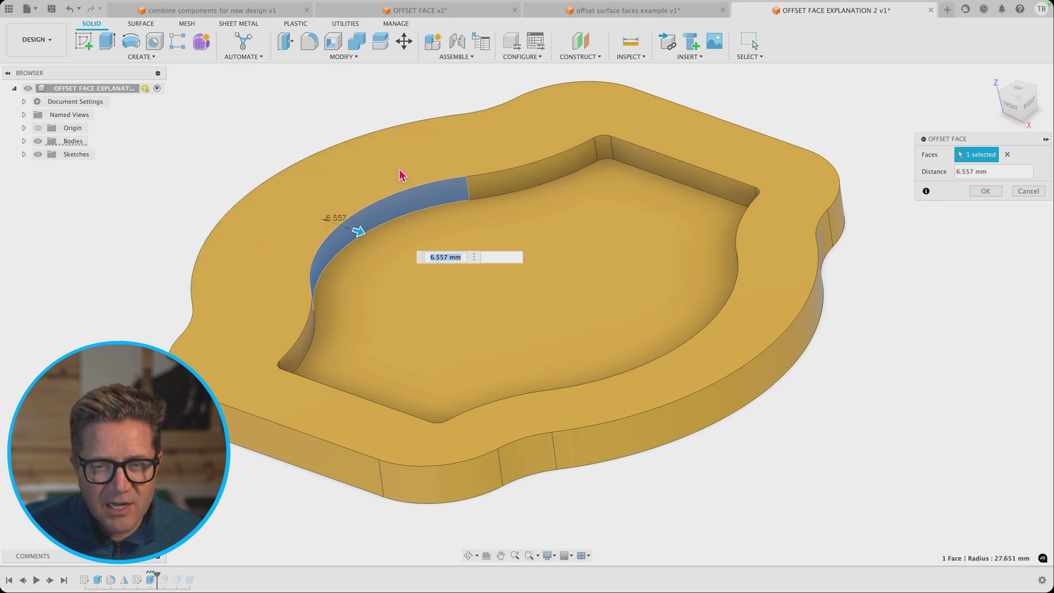
{"action": "middle_click_drag", "start_coordinate": [401, 172], "coordinate": [365, 207], "text": "shift"}
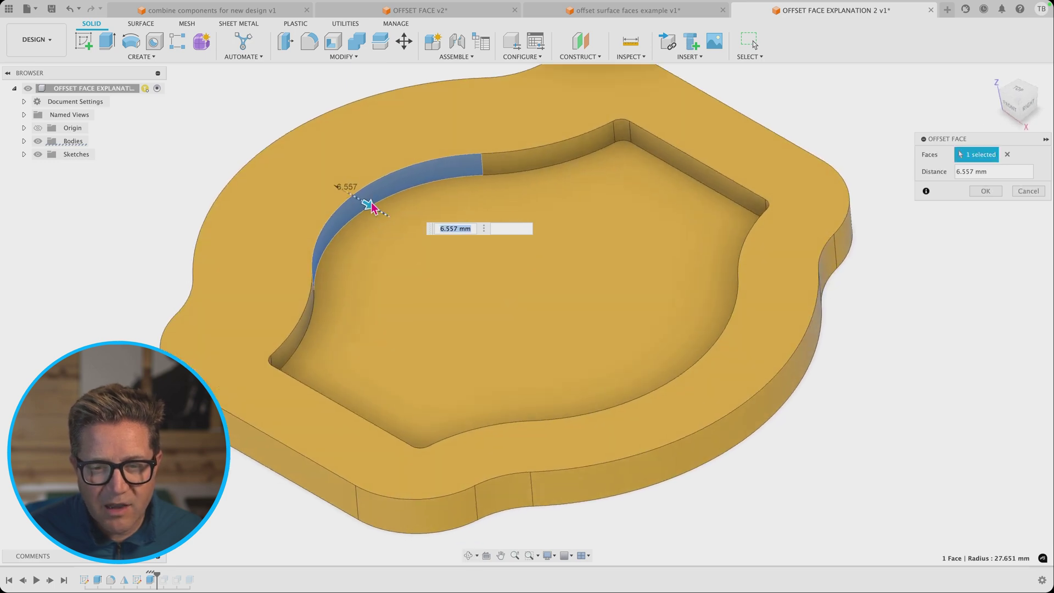
{"action": "left_click_drag", "start_coordinate": [364, 206], "coordinate": [391, 219]}
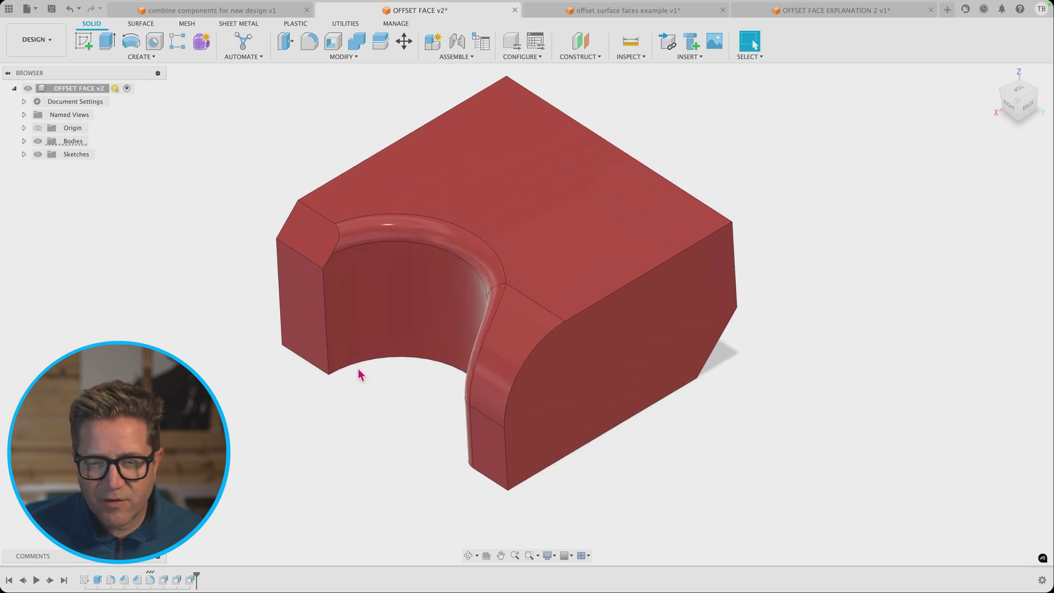
{"action": "left_click", "coordinate": [333, 58]}
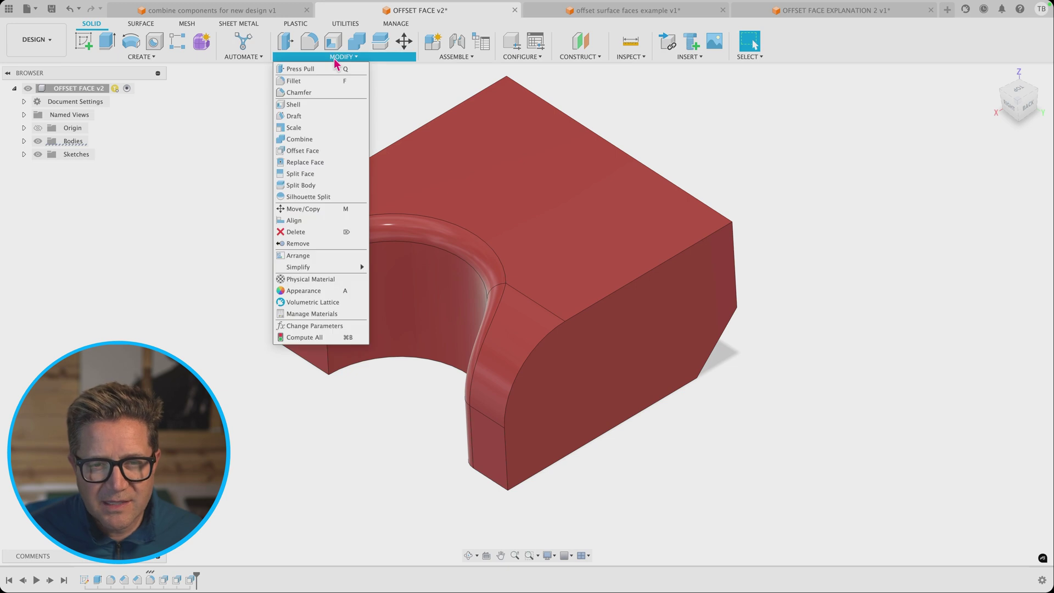
{"action": "left_click", "coordinate": [331, 150]}
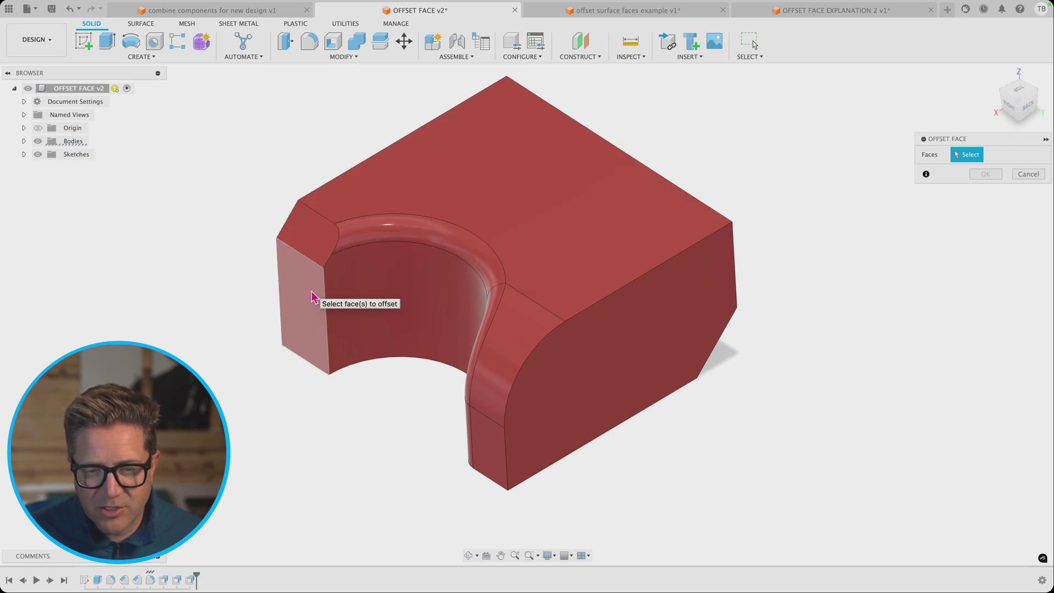
{"action": "key", "text": "Escape"}
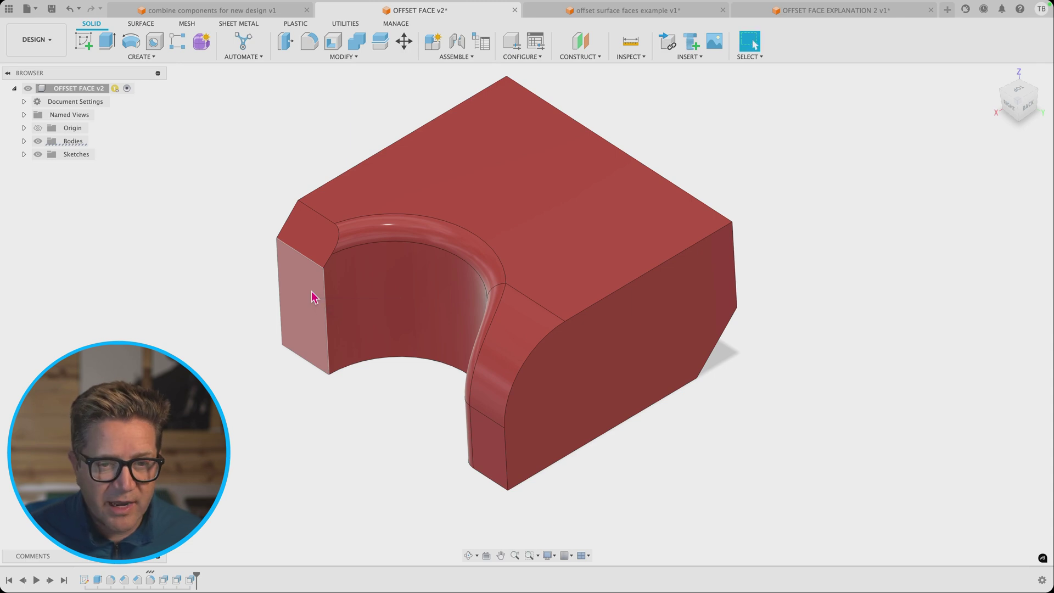
Extrude the flat end face beside the curved cutout about 19.1 mm as a join, and roll the timeline back before that extrusion
{"action": "key", "text": "e"}
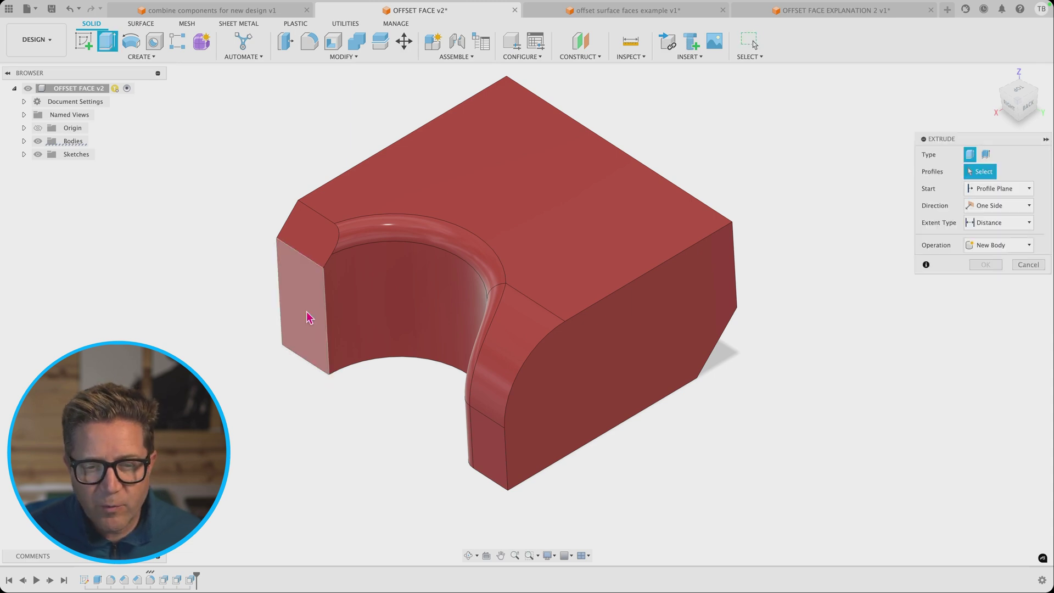
{"action": "left_click", "coordinate": [306, 317]}
{"action": "left_click_drag", "start_coordinate": [294, 315], "coordinate": [224, 357]}
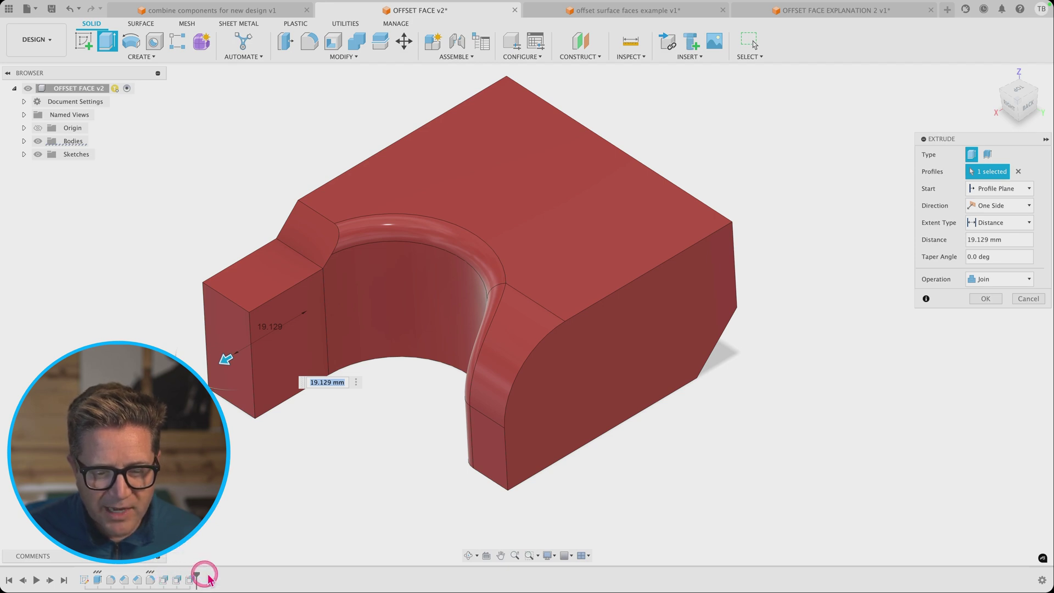
{"action": "left_click", "coordinate": [986, 298]}
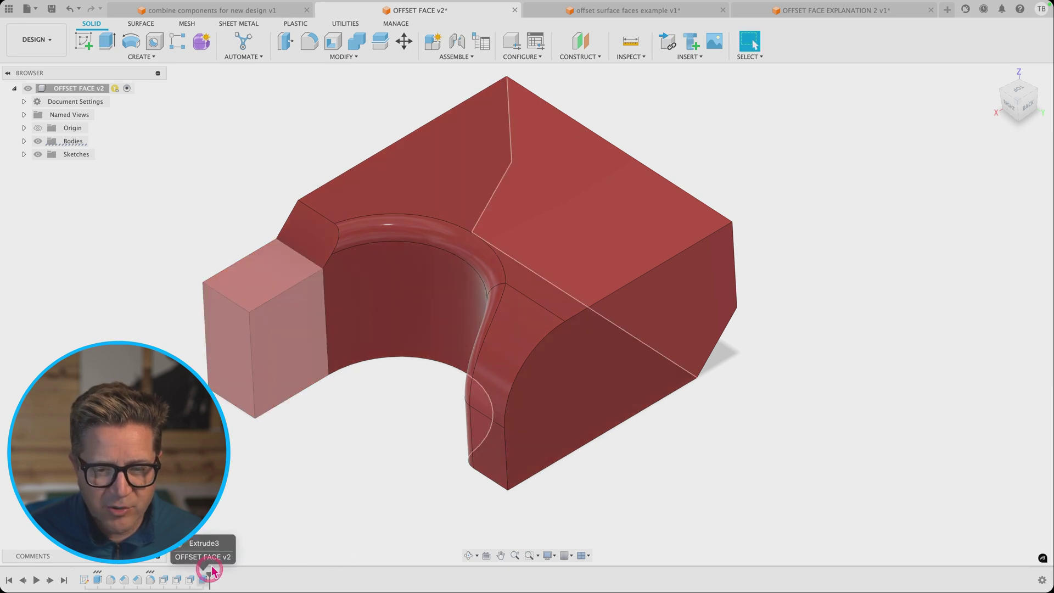
{"action": "left_click_drag", "start_coordinate": [213, 571], "coordinate": [197, 574]}
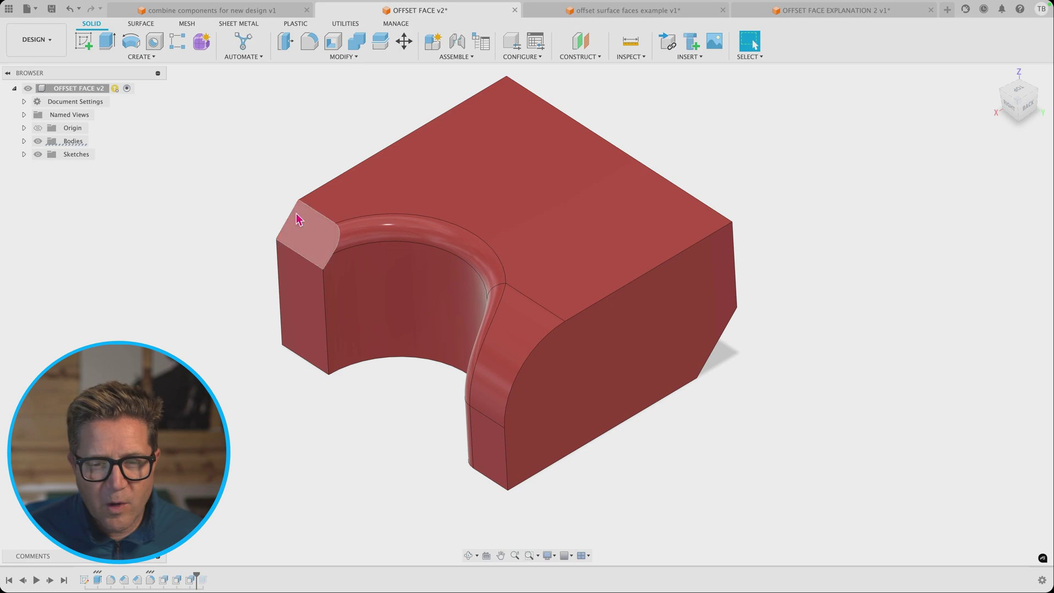
Offset the flat end face below the chamfer outward by about 13.5 mm using Offset Face
{"action": "left_click", "coordinate": [346, 57]}
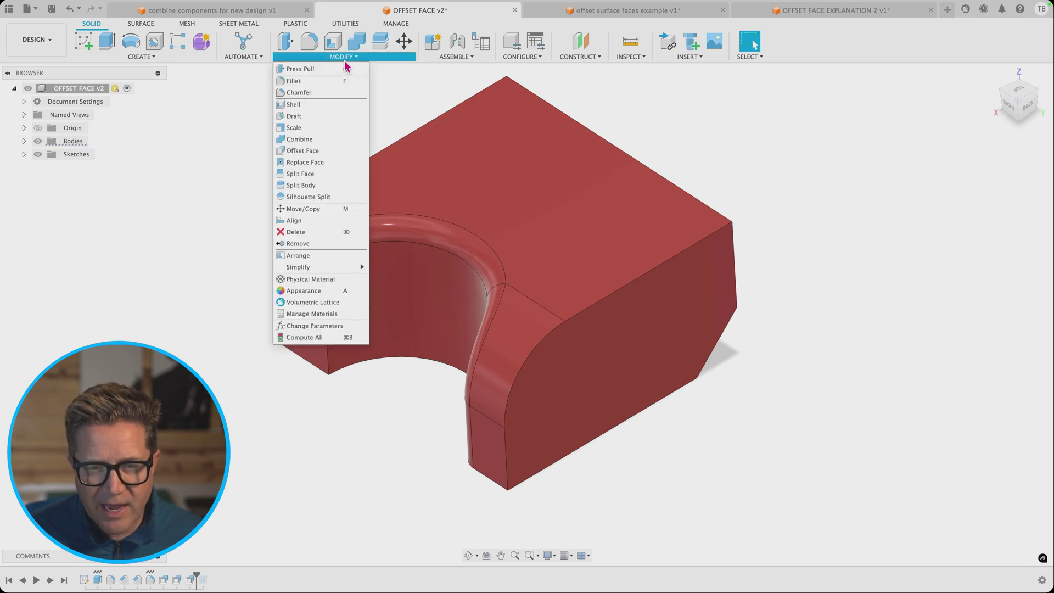
{"action": "left_click", "coordinate": [307, 150]}
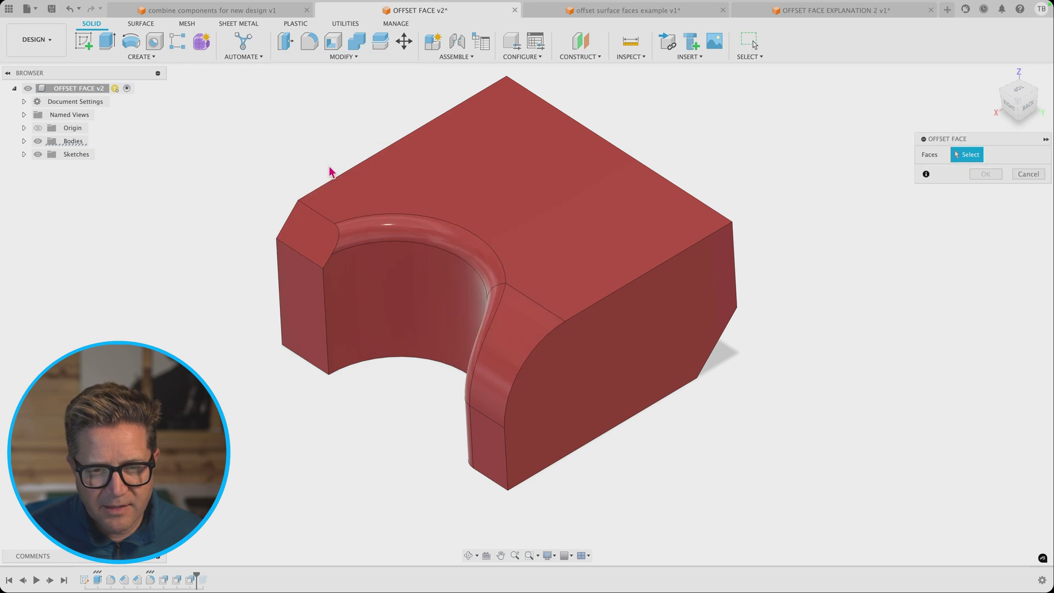
{"action": "left_click", "coordinate": [305, 306]}
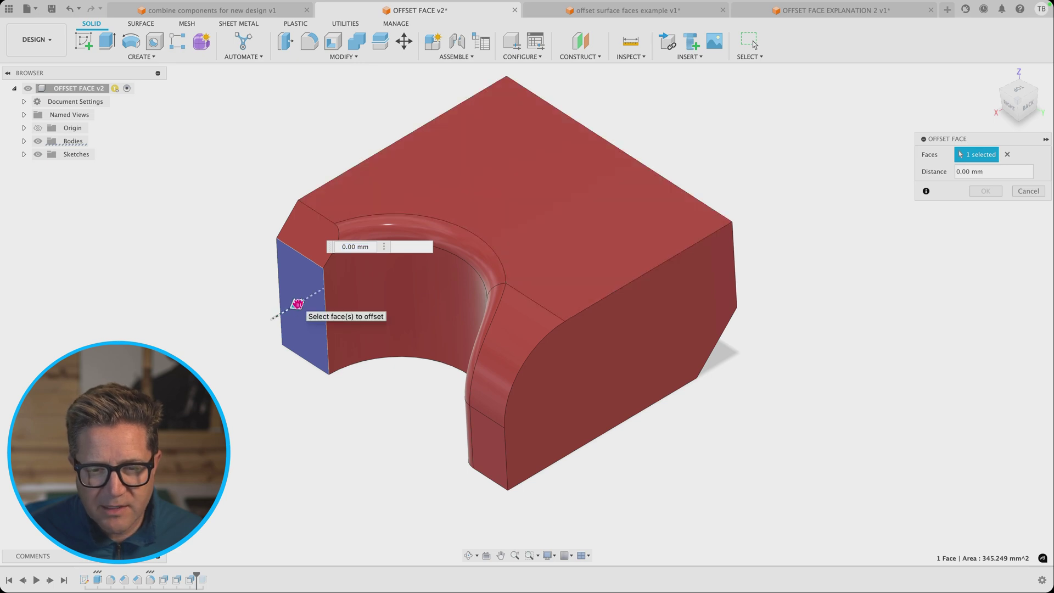
{"action": "left_click_drag", "start_coordinate": [296, 302], "coordinate": [236, 344]}
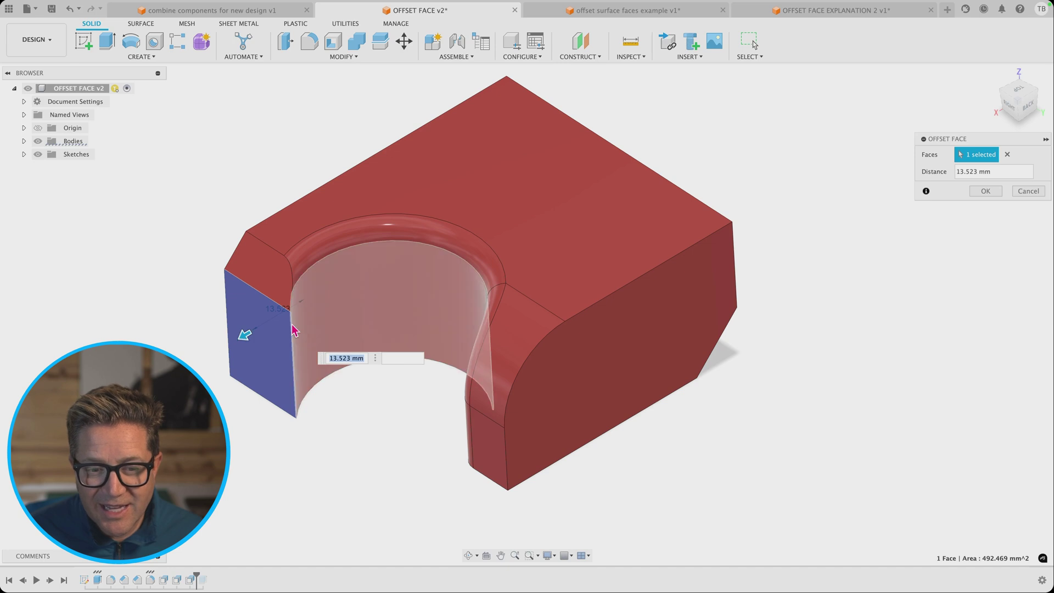
{"action": "scroll", "coordinate": [297, 325], "scroll_direction": "up", "scroll_amount": 5}
{"action": "scroll", "coordinate": [297, 307], "scroll_direction": "down", "scroll_amount": 3}
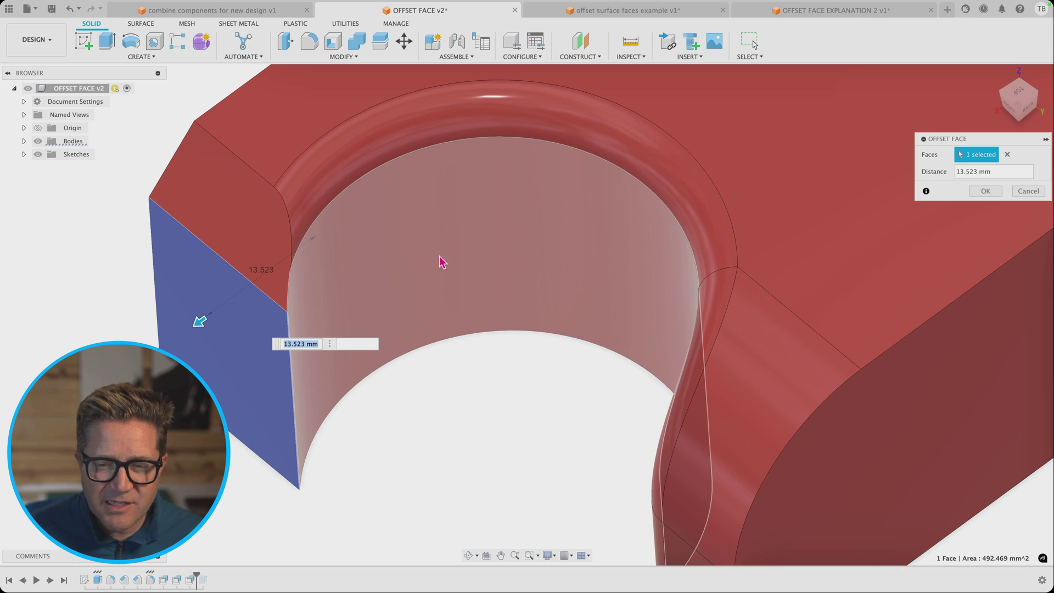
{"action": "scroll", "coordinate": [478, 344], "scroll_direction": "down", "scroll_amount": 3}
{"action": "scroll", "coordinate": [495, 344], "scroll_direction": "down", "scroll_amount": 3}
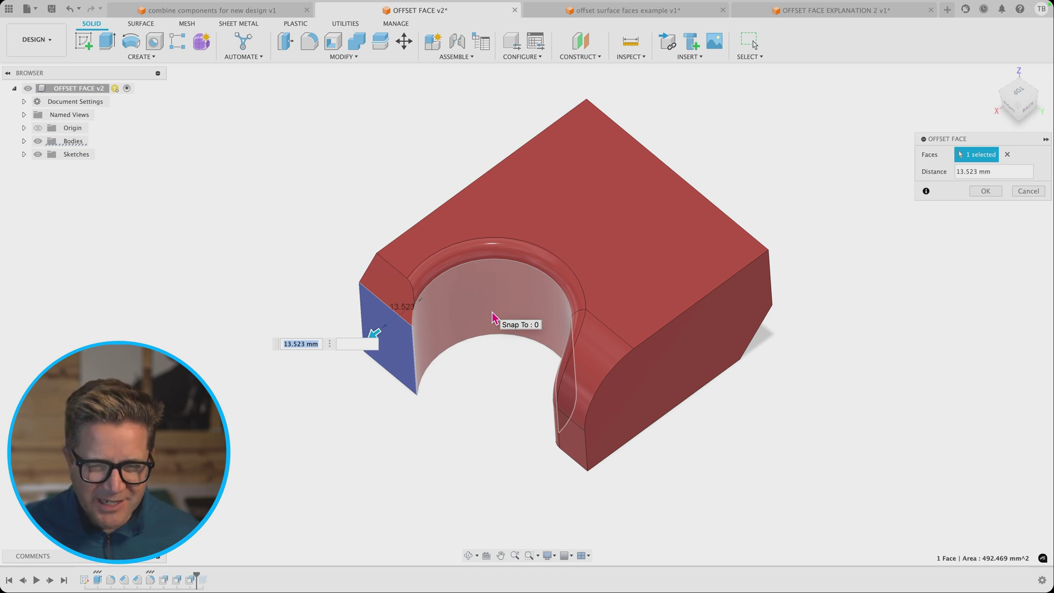
{"action": "middle_click_drag", "start_coordinate": [866, 239], "coordinate": [915, 202], "text": "shift"}
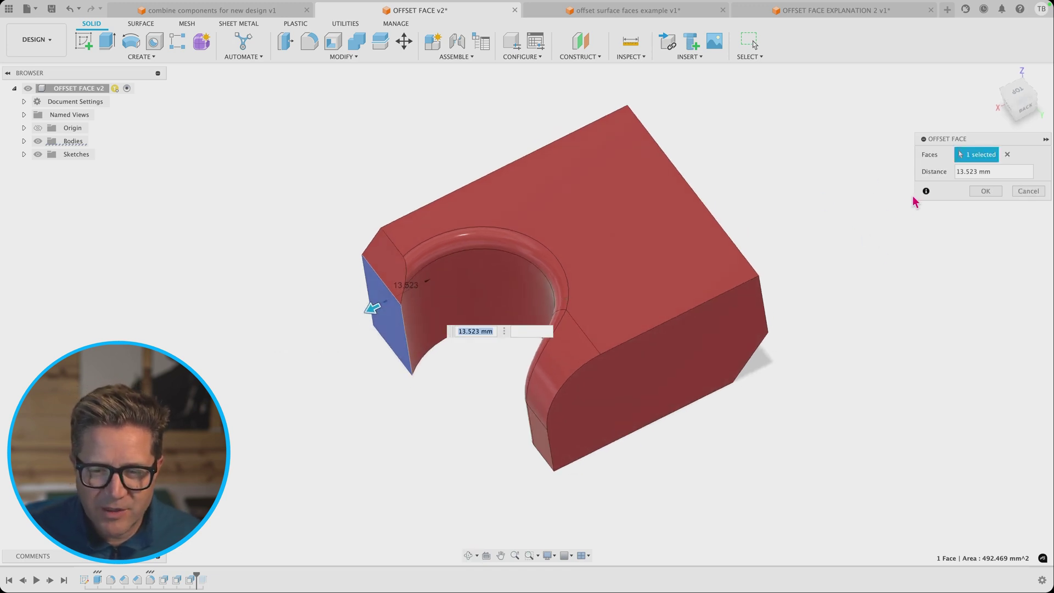
{"action": "left_click", "coordinate": [983, 191]}
Offset the block's large flat side face with the rounded corner outward using Offset Face
{"action": "middle_click_drag", "start_coordinate": [800, 212], "coordinate": [691, 295], "text": "shift"}
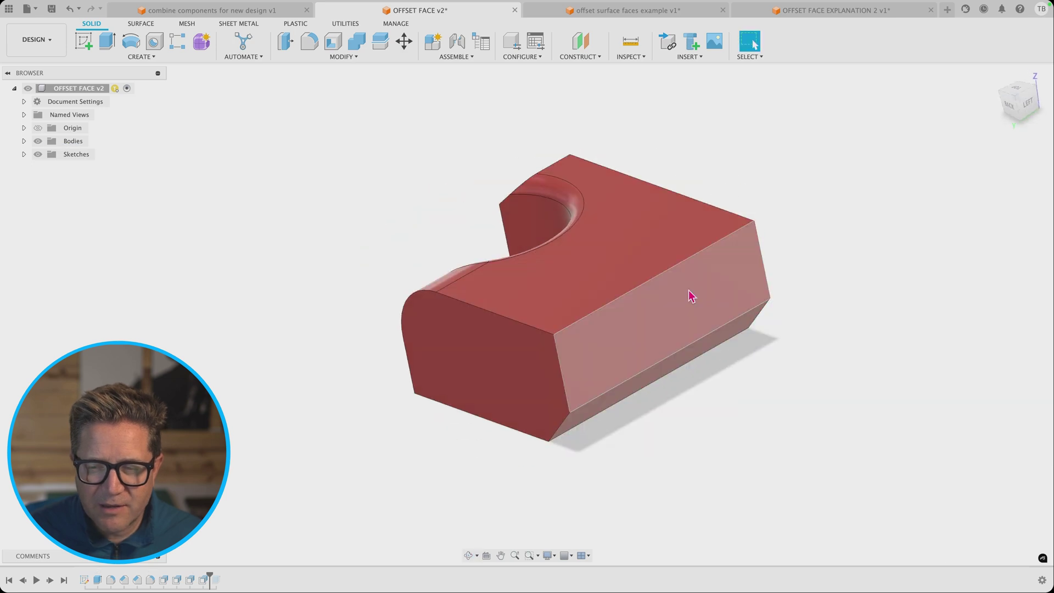
{"action": "right_click", "coordinate": [762, 187]}
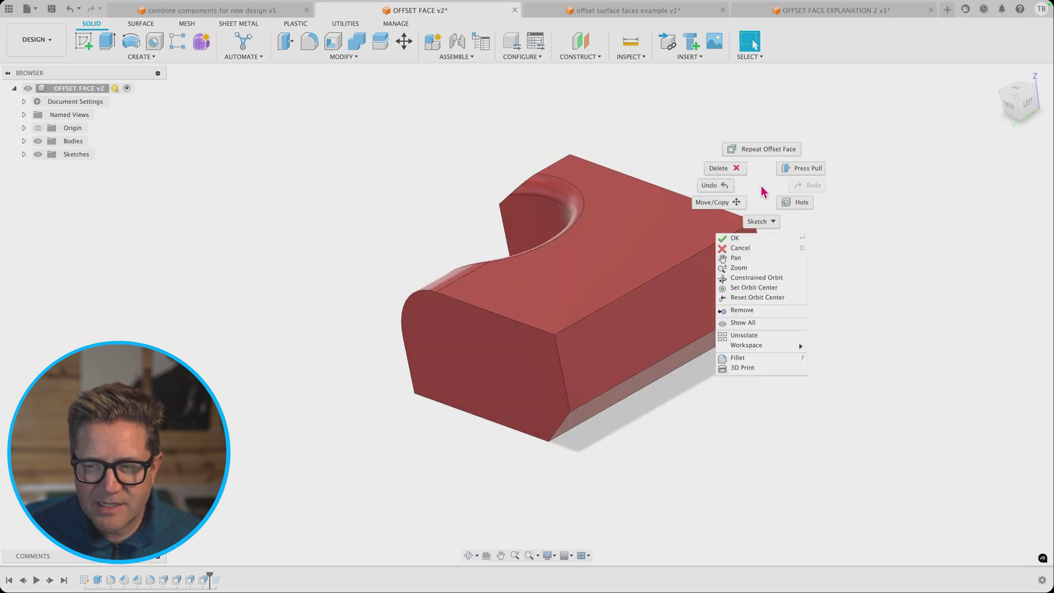
{"action": "left_click", "coordinate": [762, 149]}
{"action": "middle_click_drag", "start_coordinate": [760, 156], "coordinate": [630, 341], "text": "shift"}
{"action": "left_click", "coordinate": [670, 336]}
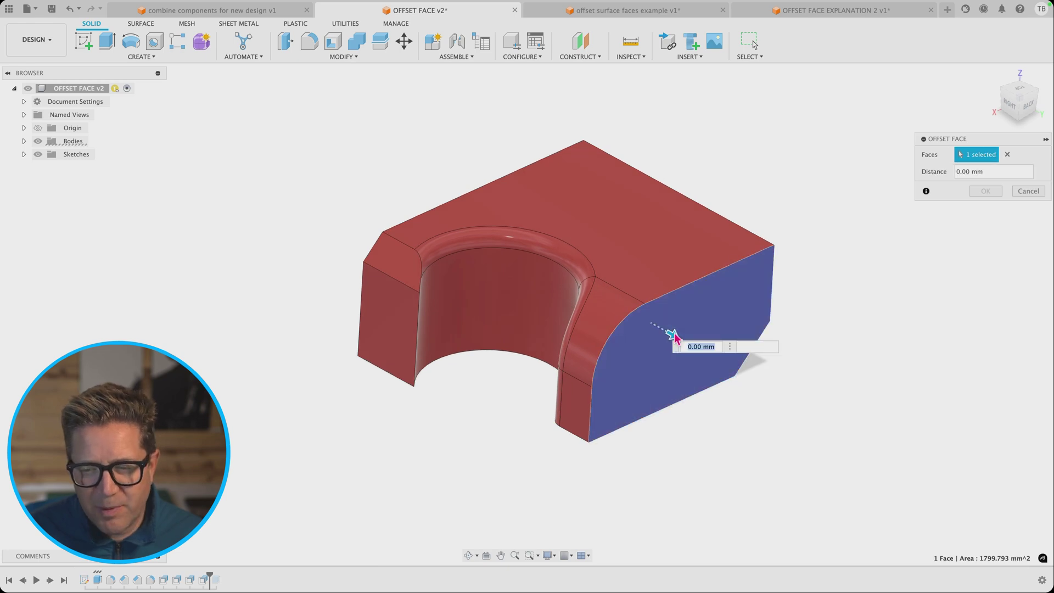
{"action": "left_click_drag", "start_coordinate": [674, 336], "coordinate": [729, 365]}
{"action": "middle_click_drag", "start_coordinate": [730, 364], "coordinate": [596, 299], "text": "shift"}
{"action": "left_click", "coordinate": [1008, 154]}
Offset the block's long flat back face above the lower chamfer using Offset Face
{"action": "right_click", "coordinate": [895, 182]}
{"action": "key", "text": "Escape"}
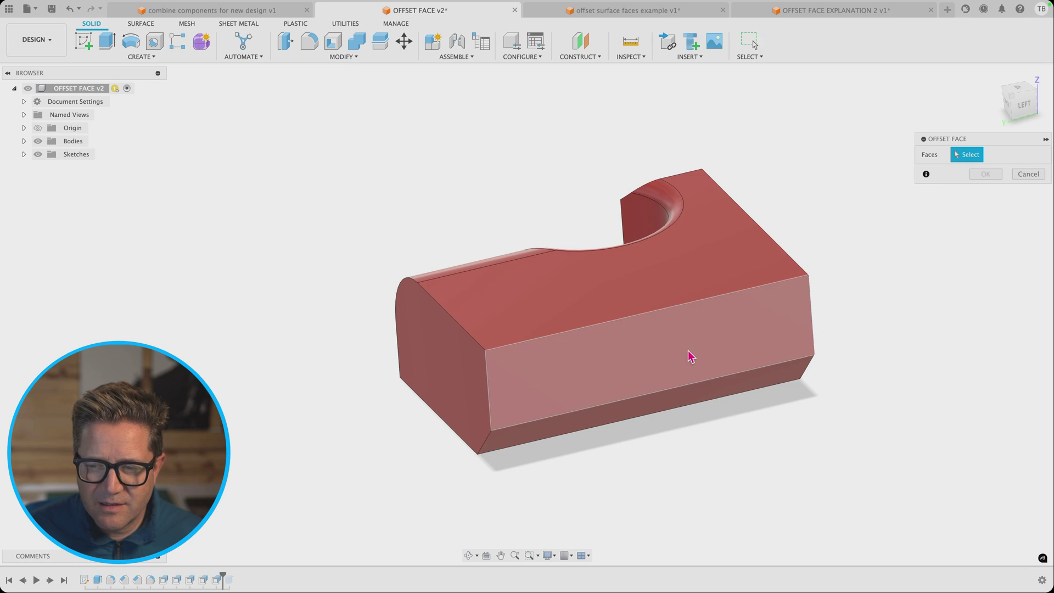
{"action": "left_click", "coordinate": [691, 357]}
{"action": "middle_click_drag", "start_coordinate": [691, 357], "coordinate": [749, 358], "text": "shift"}
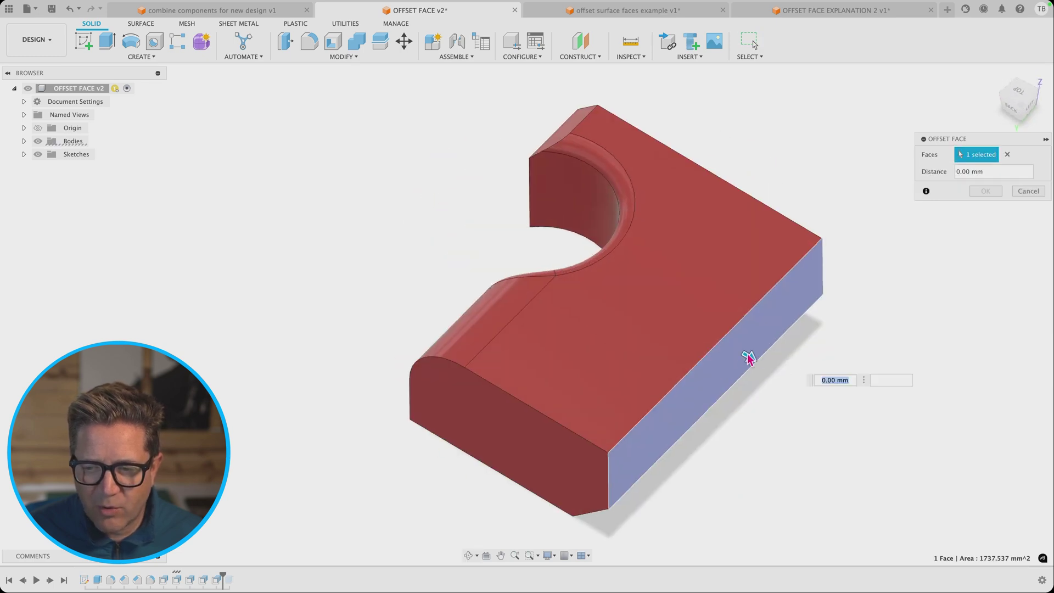
{"action": "mouse_move", "coordinate": [750, 359]}
{"action": "left_mouse_down"}
{"action": "mouse_move", "coordinate": [815, 400]}
{"action": "mouse_move", "coordinate": [730, 367]}
{"action": "left_mouse_up"}
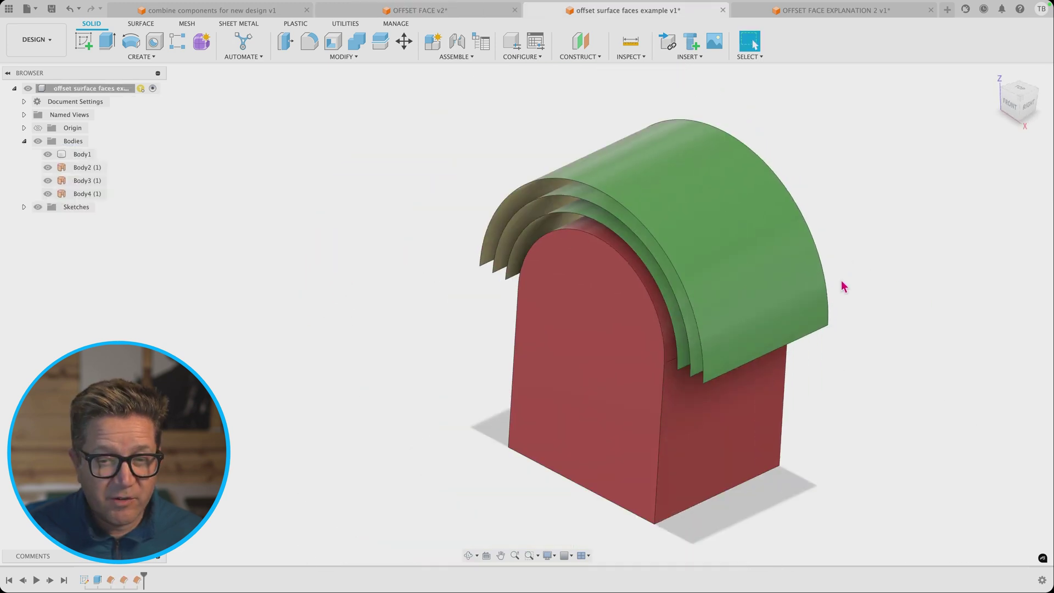
Examine the stacked offset surfaces above the arched solid, highlighting the outermost surface
{"action": "middle_click_drag", "start_coordinate": [842, 360], "coordinate": [803, 353], "text": "shift"}
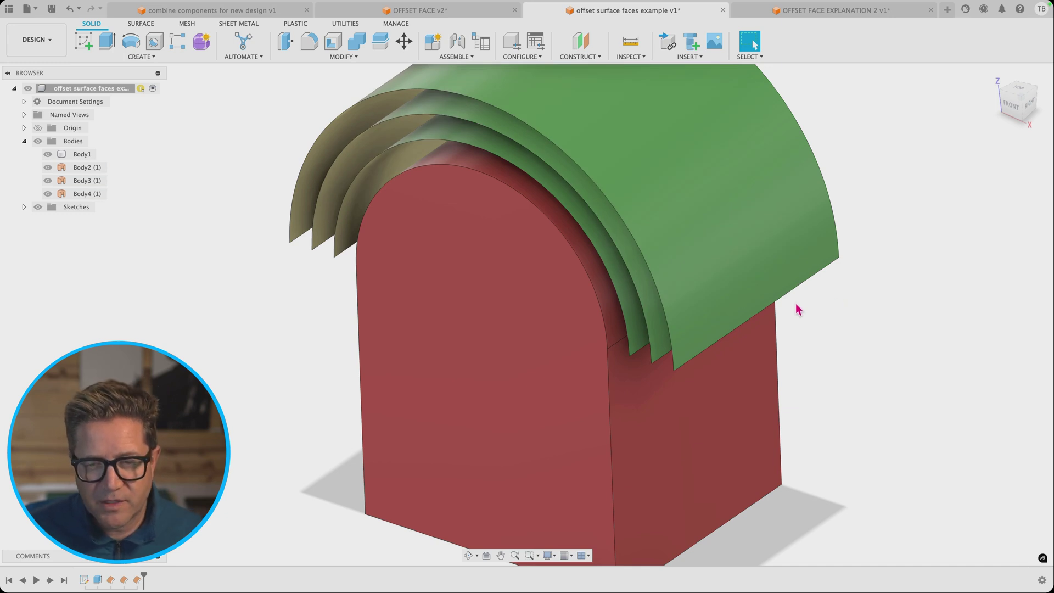
{"action": "left_click", "coordinate": [572, 207]}
{"action": "middle_click_drag", "start_coordinate": [802, 330], "coordinate": [822, 354], "text": "shift"}
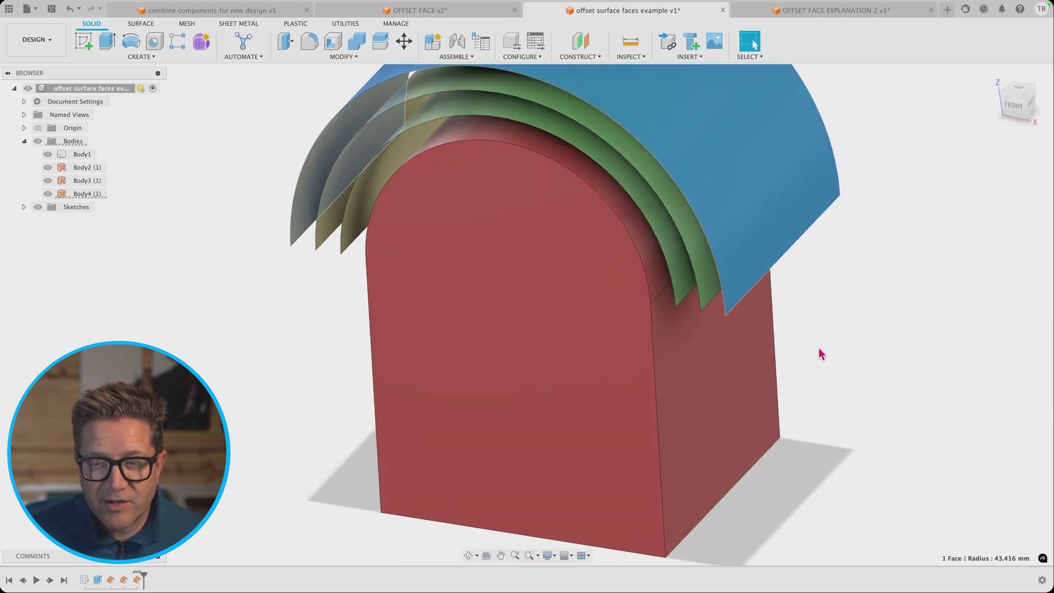
{"action": "left_click", "coordinate": [823, 354]}
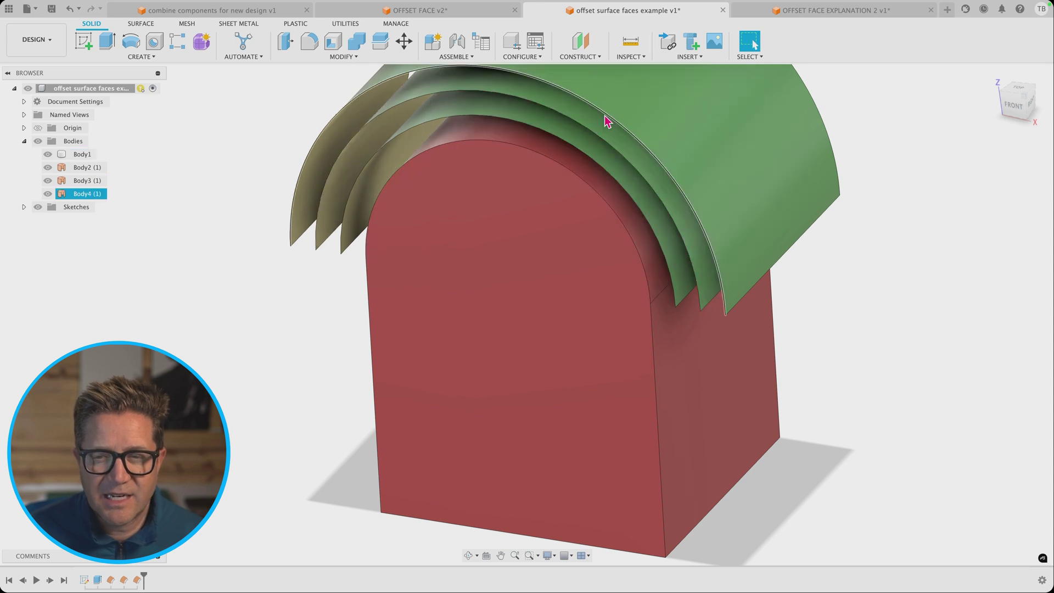
Offset the arched top face of Body1 upward using Offset Face
{"action": "left_click", "coordinate": [607, 121]}
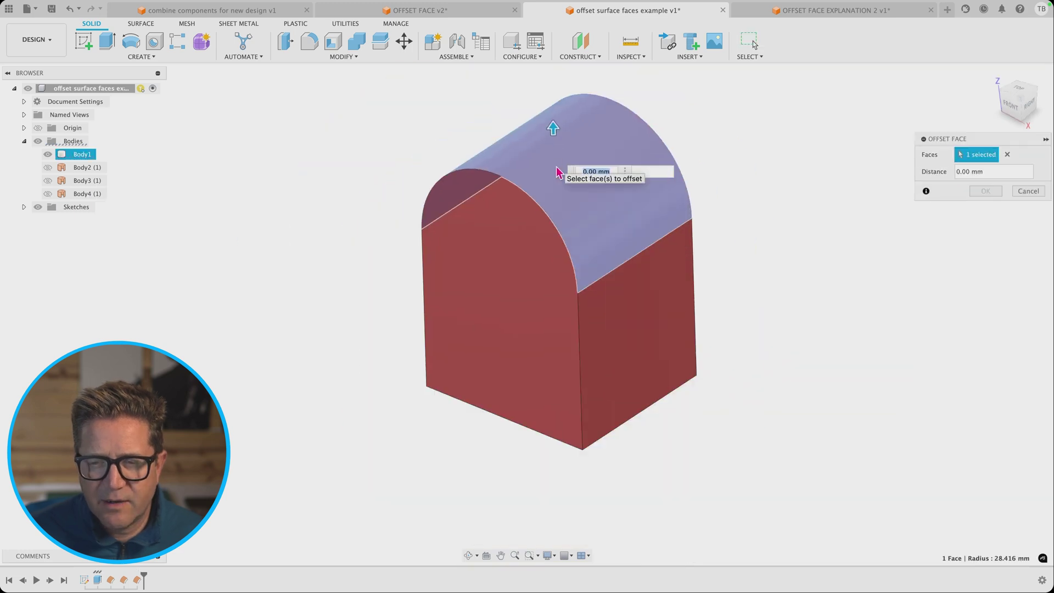
{"action": "left_click_drag", "start_coordinate": [554, 139], "coordinate": [554, 107]}
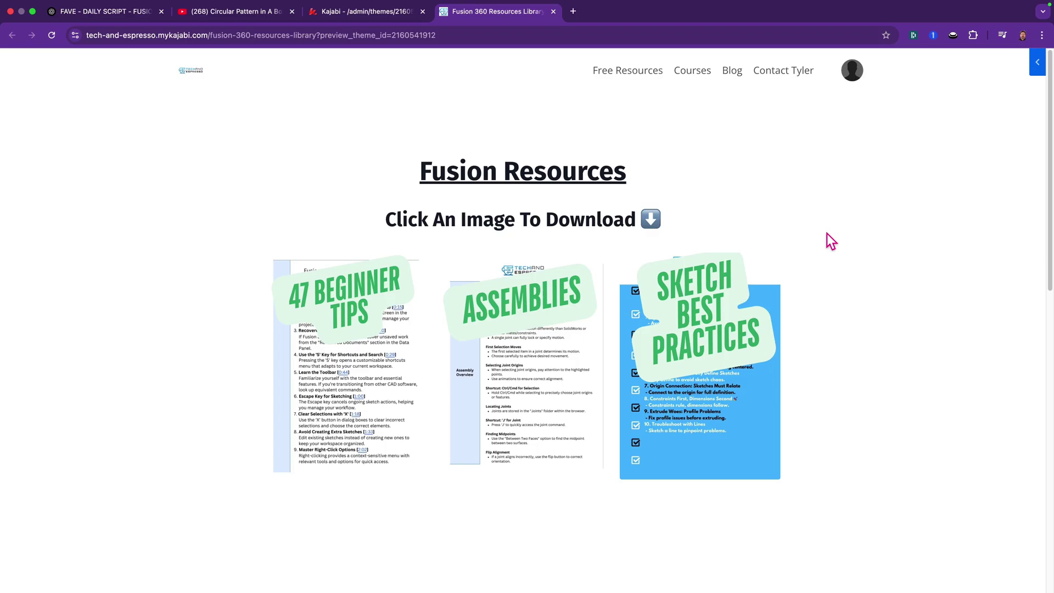
Browse the downloadable guides on the Fusion Resources web page
{"action": "scroll", "coordinate": [755, 245], "scroll_direction": "down", "scroll_amount": 3}
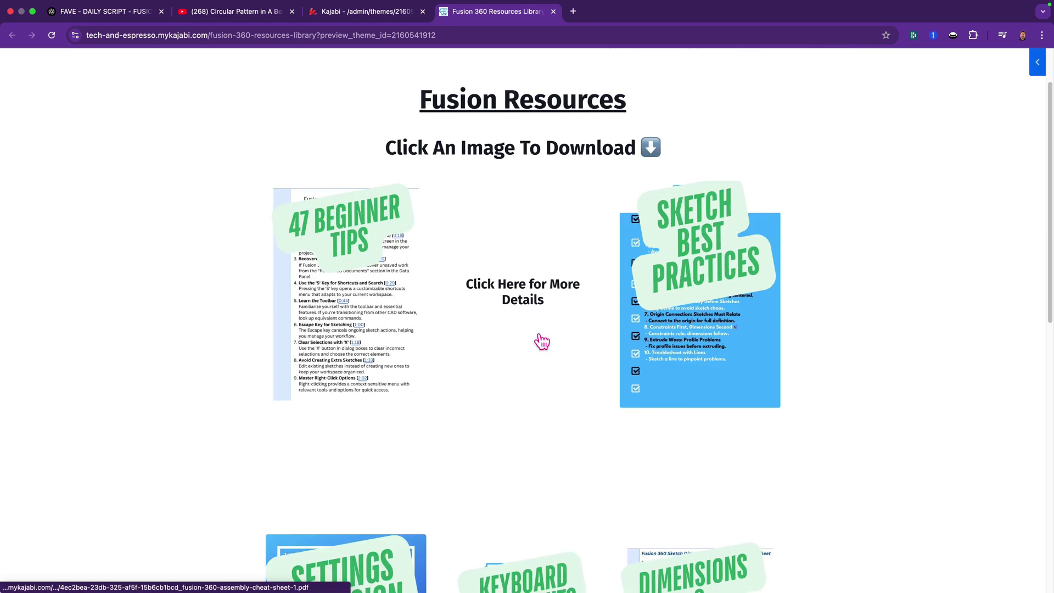
{"action": "scroll", "coordinate": [543, 342], "scroll_direction": "down", "scroll_amount": 5}
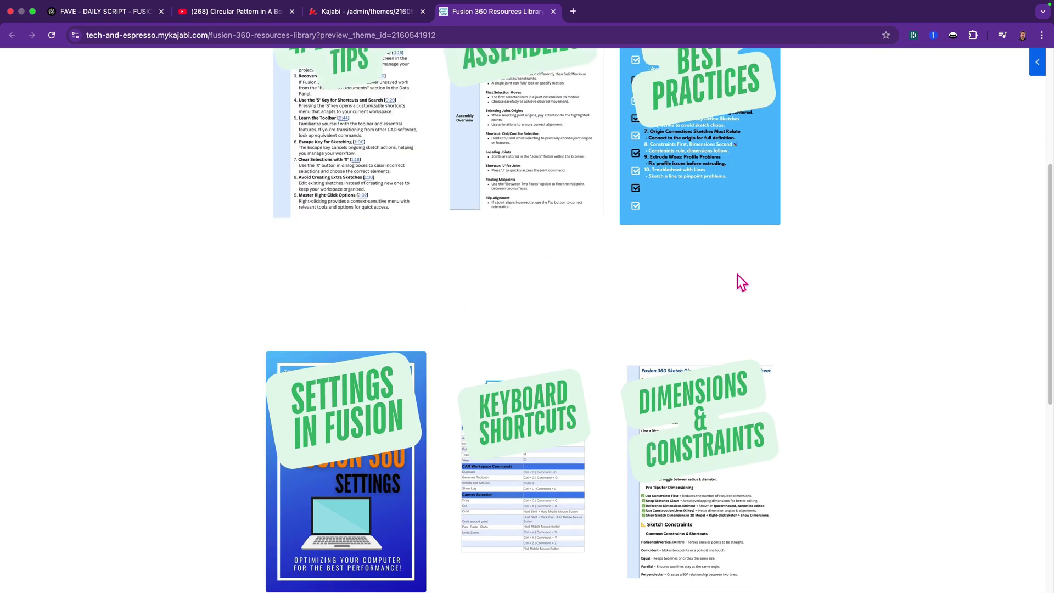
{"action": "scroll", "coordinate": [860, 301], "scroll_direction": "up", "scroll_amount": 5}
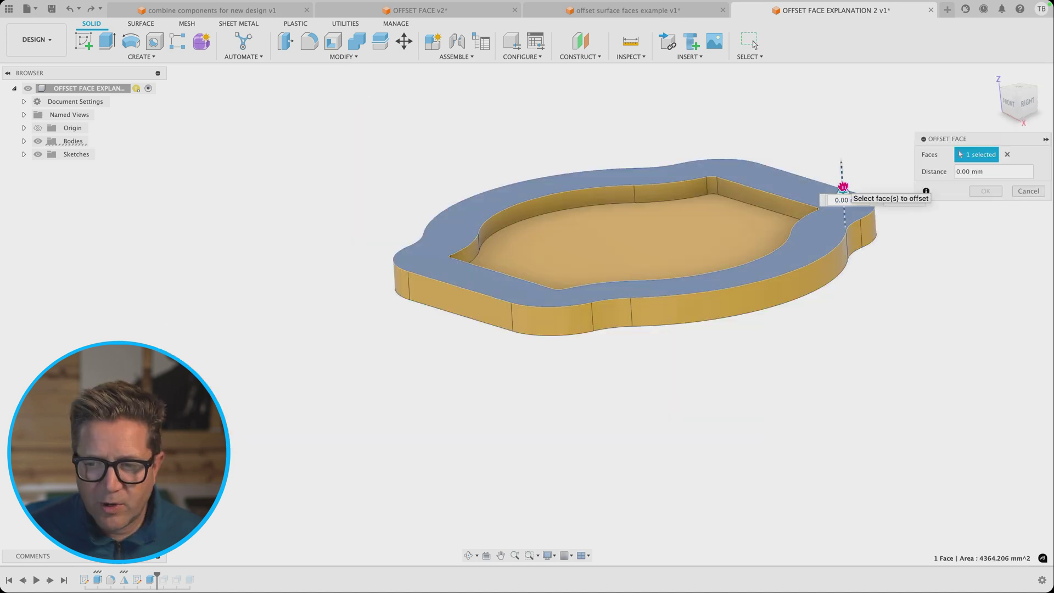
Offset the tray's top rim face upward by about 25.4 mm to make the walls taller
{"action": "left_click_drag", "start_coordinate": [836, 181], "coordinate": [855, 87]}
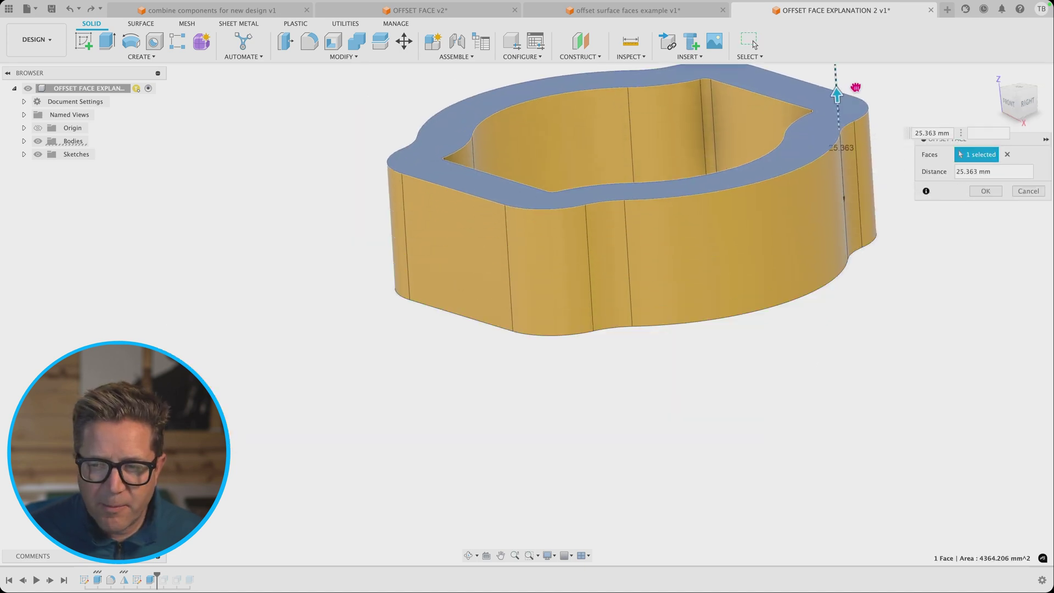
{"action": "left_click", "coordinate": [973, 189]}
{"action": "middle_click_drag", "start_coordinate": [908, 192], "coordinate": [885, 169], "text": "shift"}
Try offsetting the tray's inner floor face by about -71.7 mm, down past the underside, and undo it
{"action": "right_click", "coordinate": [920, 196]}
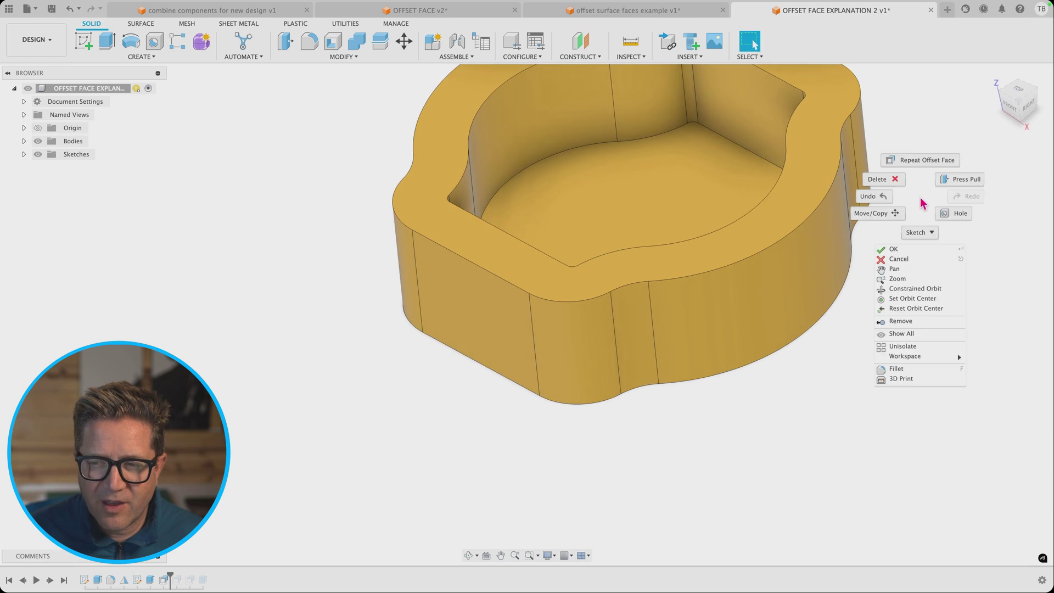
{"action": "left_click", "coordinate": [916, 165]}
{"action": "left_click", "coordinate": [709, 181]}
{"action": "left_click_drag", "start_coordinate": [709, 176], "coordinate": [774, 325]}
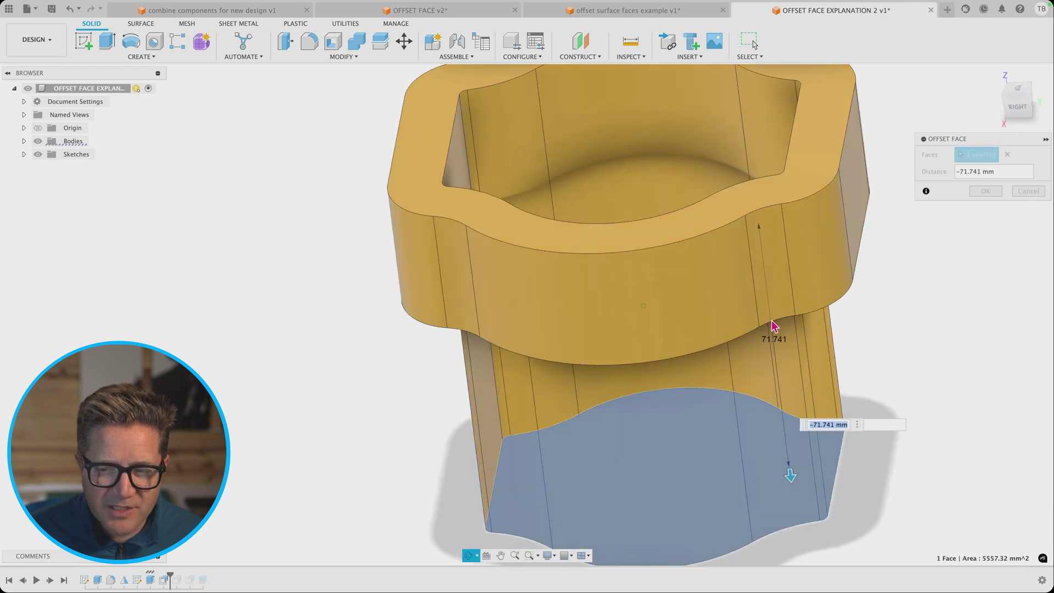
{"action": "middle_click_drag", "start_coordinate": [772, 325], "coordinate": [824, 344], "text": "shift"}
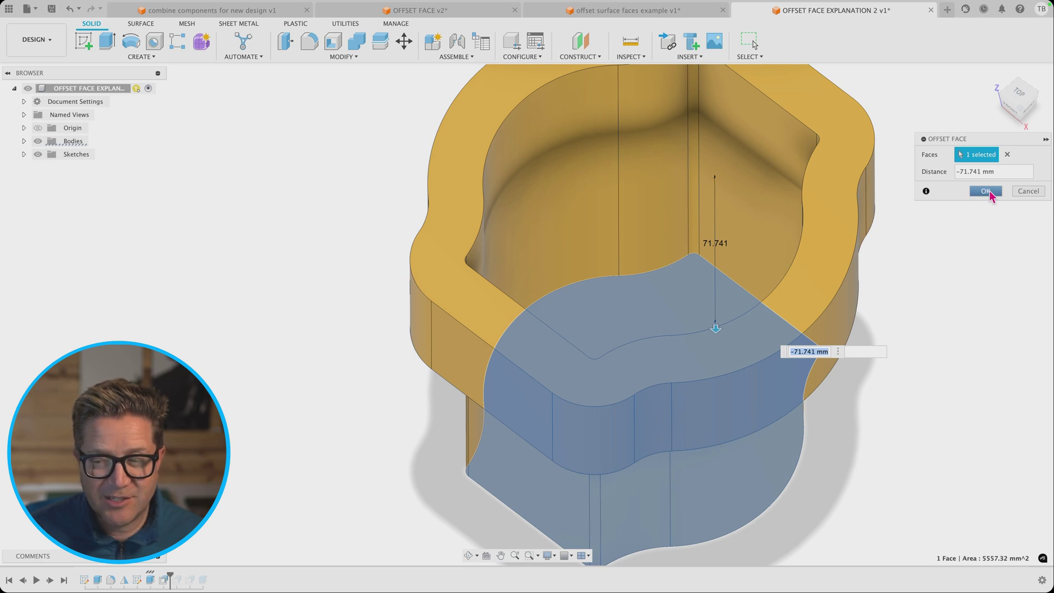
{"action": "left_click", "coordinate": [987, 191]}
{"action": "mouse_move", "coordinate": [879, 322]}
{"action": "middle_mouse_down", "text": "shift"}
{"action": "mouse_move", "coordinate": [866, 287]}
{"action": "mouse_move", "coordinate": [897, 315]}
{"action": "mouse_move", "coordinate": [890, 299]}
{"action": "mouse_move", "coordinate": [897, 321]}
{"action": "mouse_move", "coordinate": [885, 287]}
{"action": "mouse_move", "coordinate": [809, 279]}
{"action": "middle_mouse_up", "text": "shift"}
{"action": "key", "text": "super+z"}
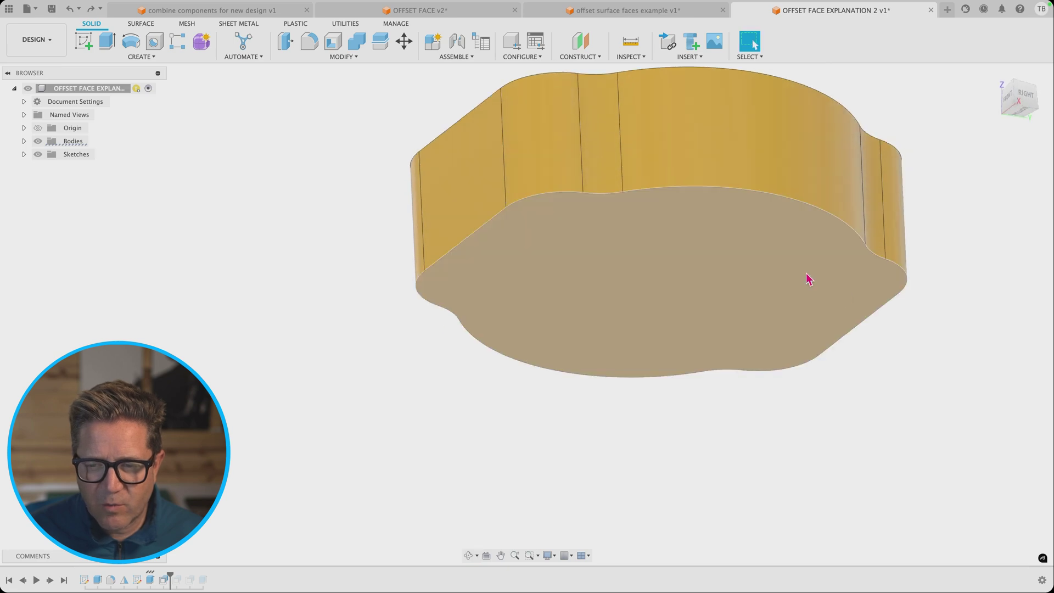
Offset the tray's outer bottom face downward by about 41.6 mm to thicken the base
{"action": "right_click", "coordinate": [809, 279]}
{"action": "left_click", "coordinate": [805, 239]}
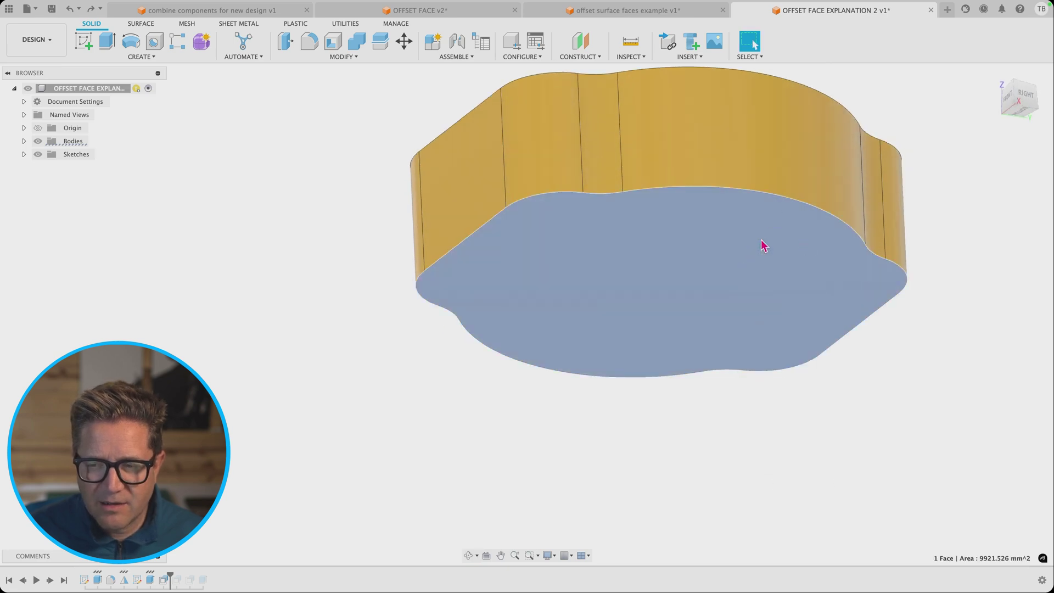
{"action": "left_click_drag", "start_coordinate": [809, 286], "coordinate": [812, 434]}
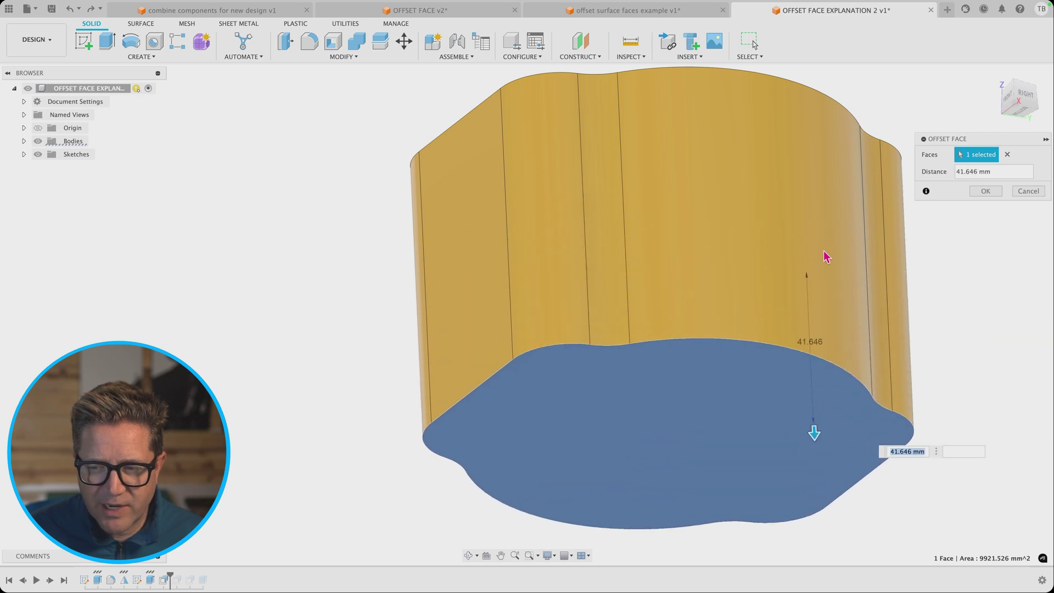
{"action": "middle_click_drag", "start_coordinate": [824, 258], "coordinate": [742, 228], "text": "shift"}
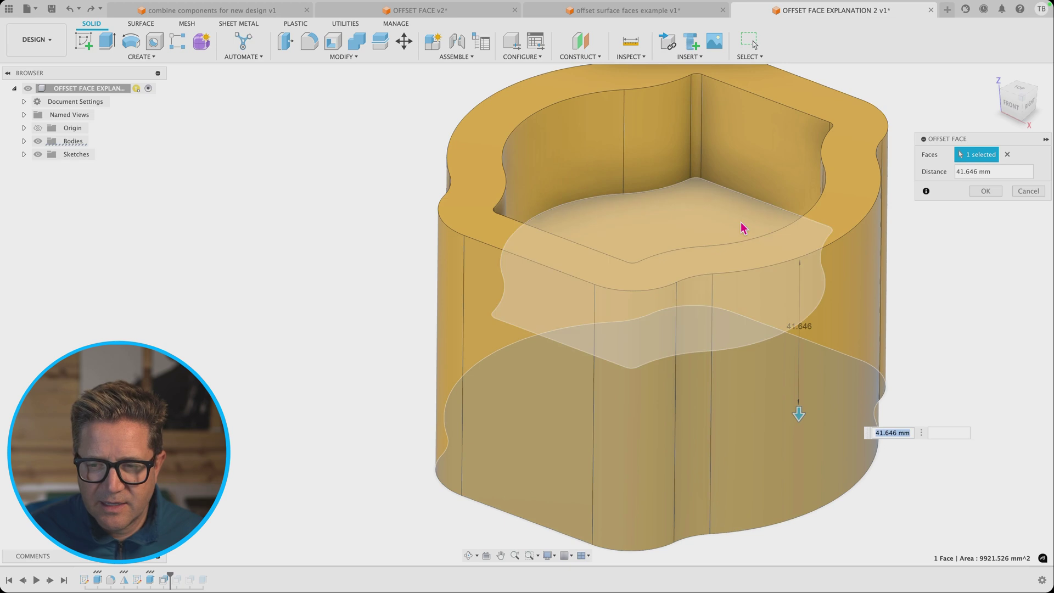
{"action": "left_click", "coordinate": [986, 191]}
{"action": "middle_click_drag", "start_coordinate": [846, 220], "coordinate": [800, 207], "text": "shift"}
Try to offset the narrow fillet face in the pocket's rear corner by about 8.5 mm, then the adjacent curved wall face
{"action": "scroll", "coordinate": [741, 137], "scroll_direction": "up", "scroll_amount": 3}
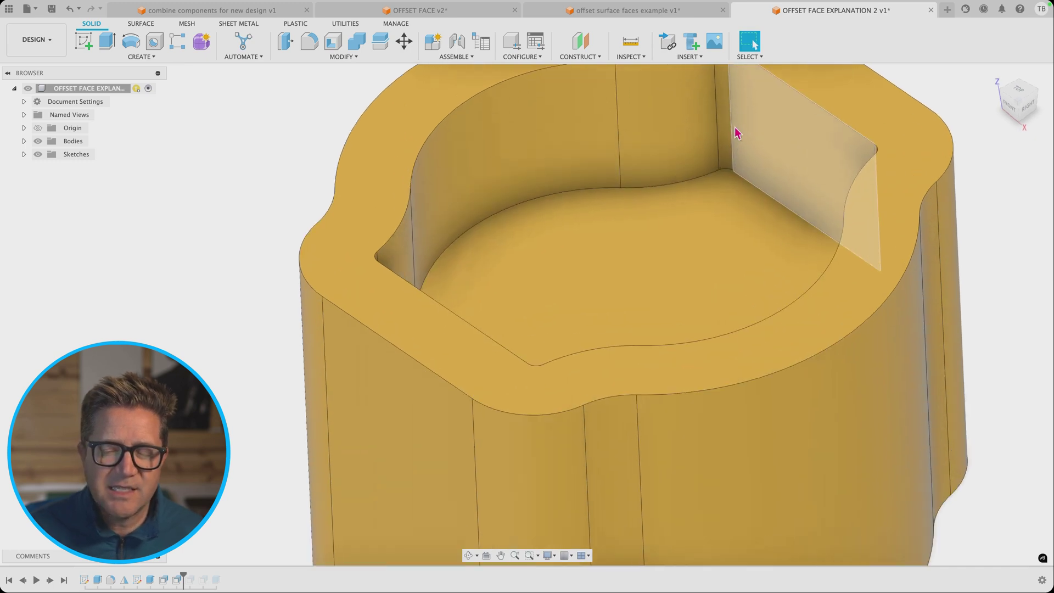
{"action": "scroll", "coordinate": [737, 133], "scroll_direction": "down", "scroll_amount": 3}
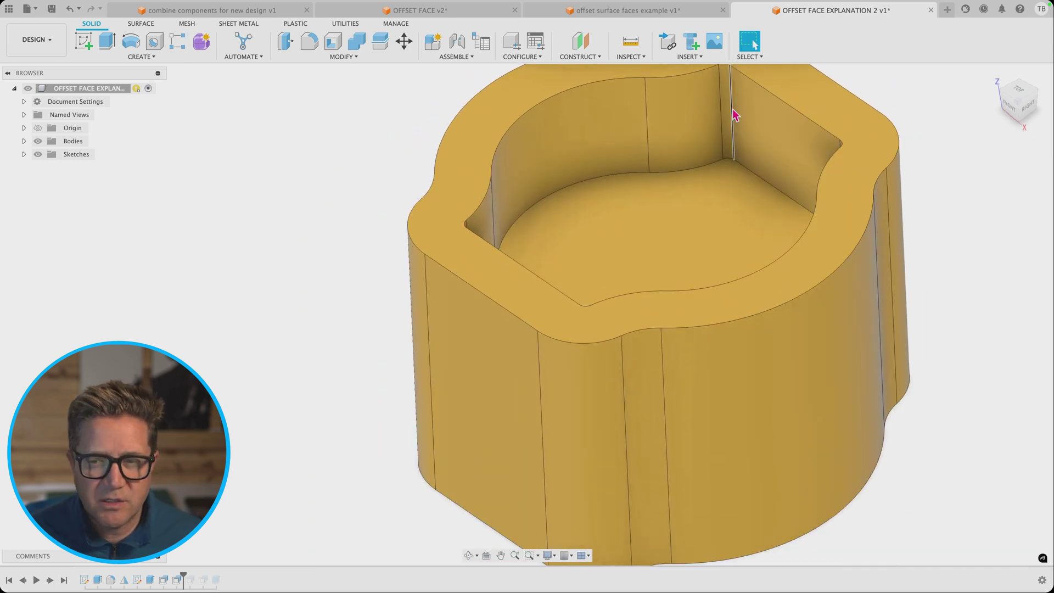
{"action": "scroll", "coordinate": [941, 110], "scroll_direction": "down", "scroll_amount": 2}
{"action": "scroll", "coordinate": [753, 115], "scroll_direction": "up", "scroll_amount": 5}
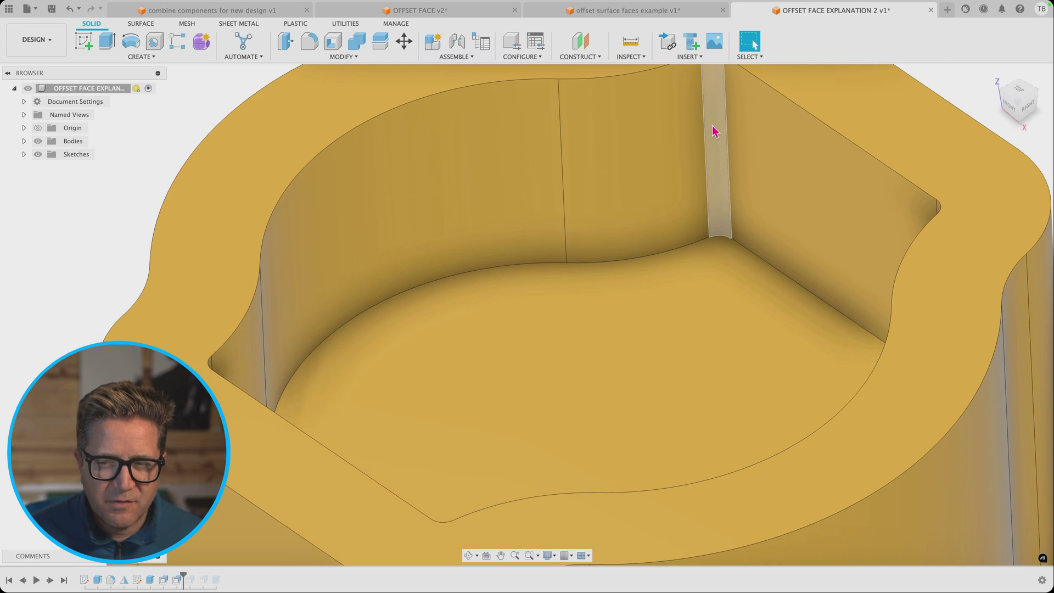
{"action": "scroll", "coordinate": [714, 131], "scroll_direction": "down", "scroll_amount": 3}
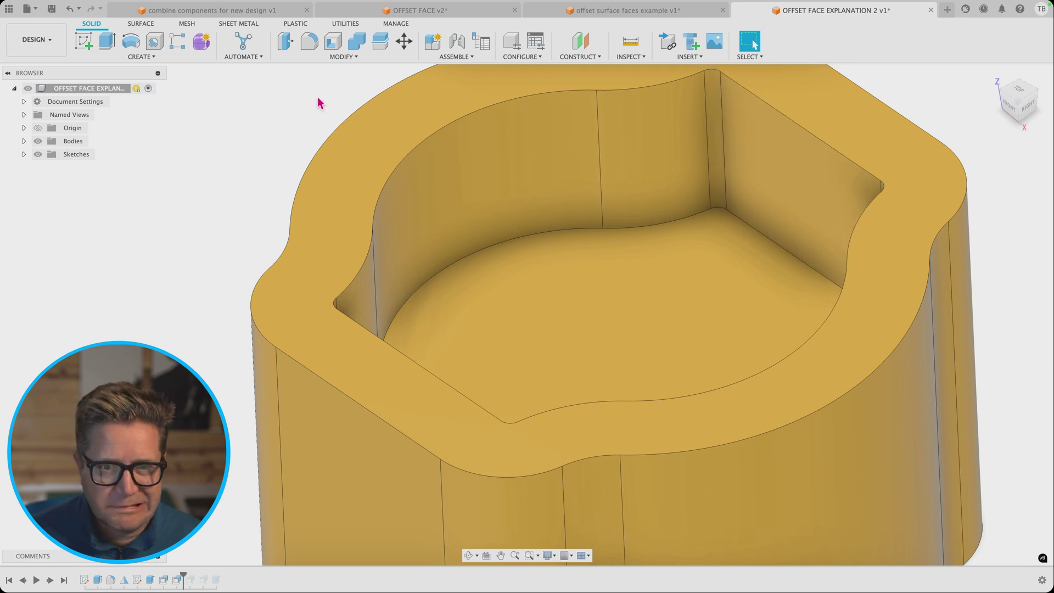
{"action": "left_click", "coordinate": [341, 57]}
{"action": "left_click", "coordinate": [322, 154]}
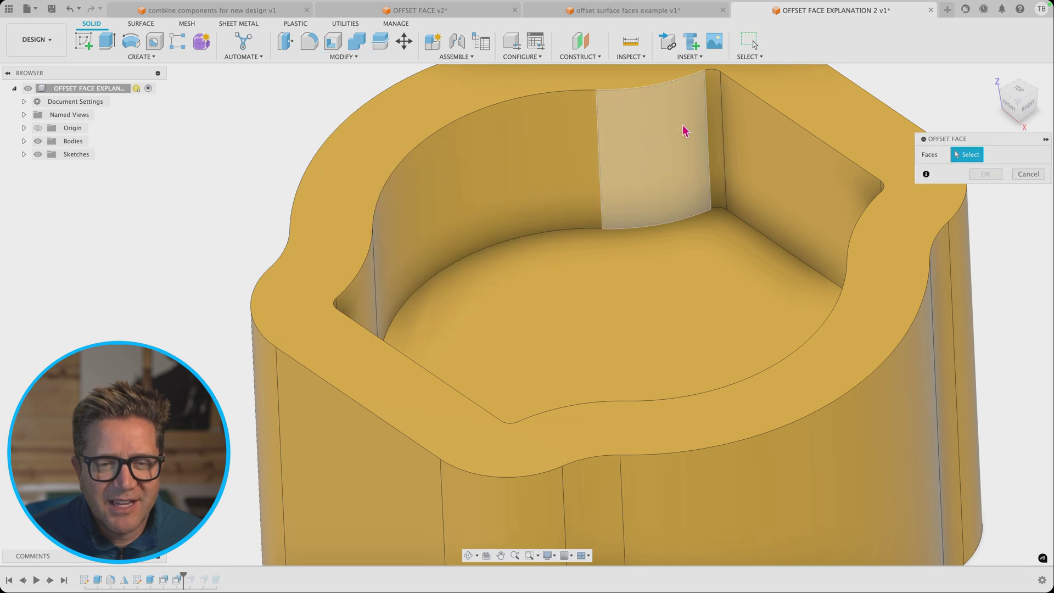
{"action": "left_click", "coordinate": [717, 122]}
{"action": "left_click_drag", "start_coordinate": [718, 150], "coordinate": [718, 182]}
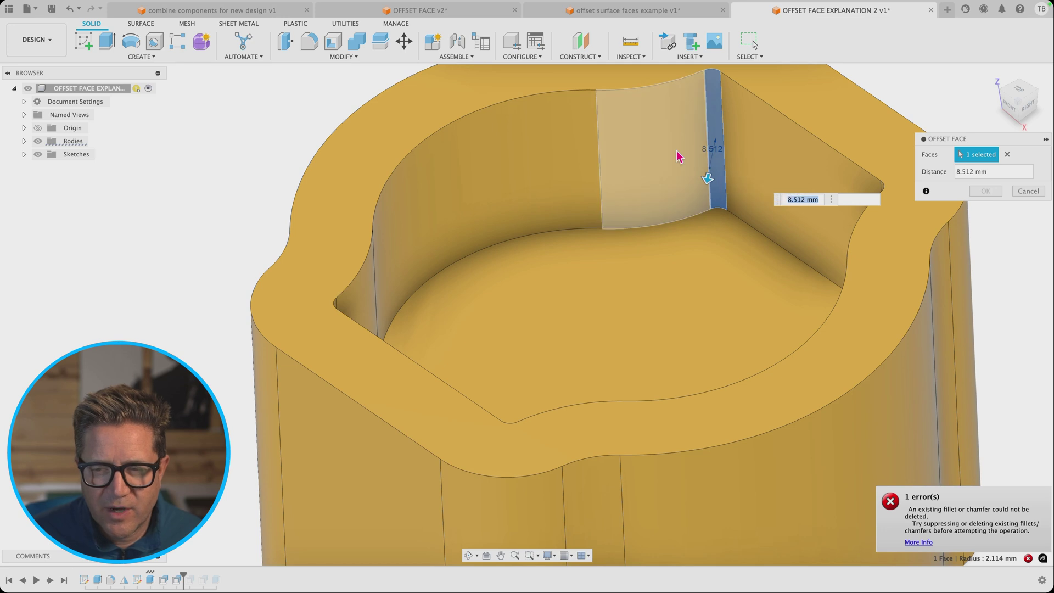
{"action": "left_click", "coordinate": [715, 148]}
{"action": "left_click", "coordinate": [658, 148]}
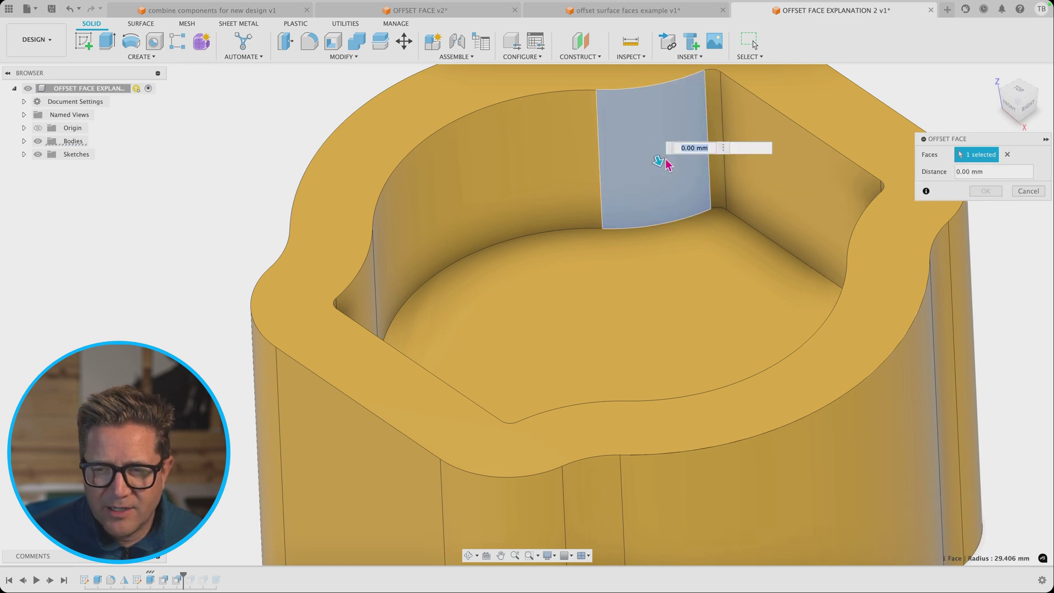
{"action": "left_click_drag", "start_coordinate": [664, 160], "coordinate": [661, 170]}
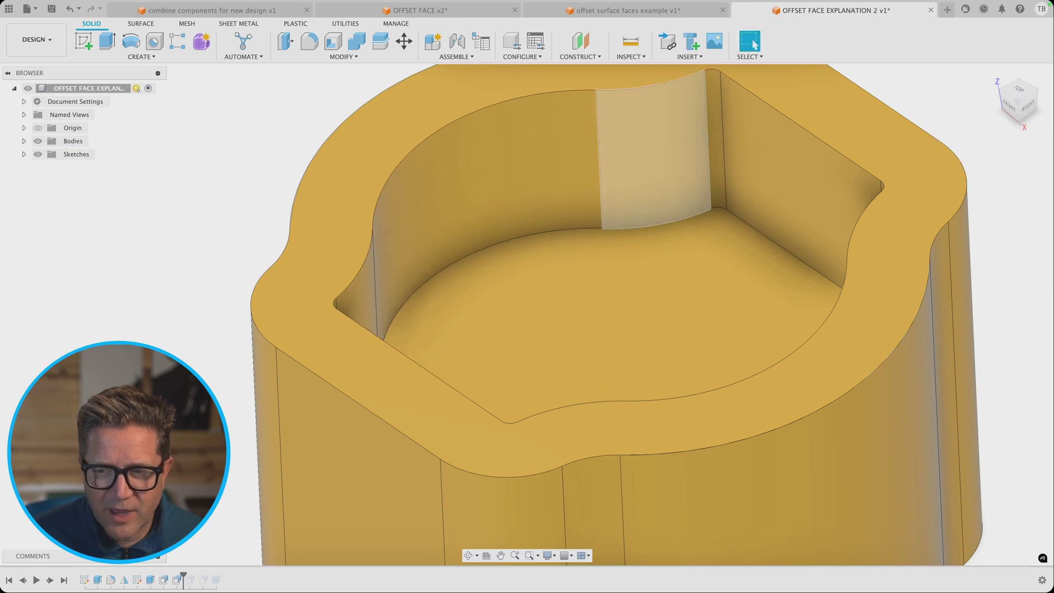
Offset the pocket's flat inner side wall by about -27.5 mm, outward through the tray's outer wall
{"action": "right_click", "coordinate": [915, 111]}
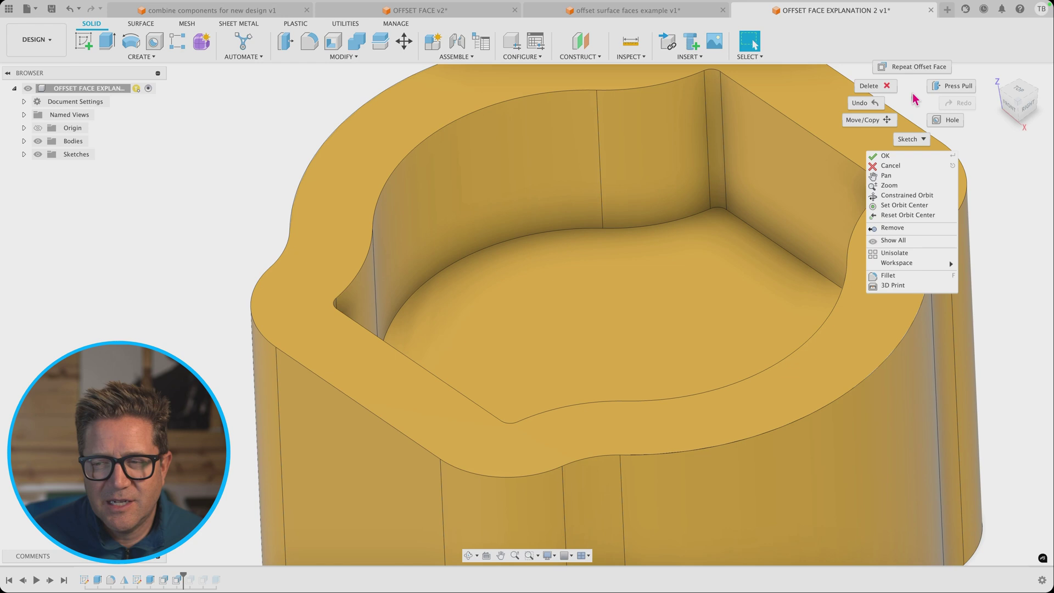
{"action": "left_click", "coordinate": [906, 69]}
{"action": "left_click", "coordinate": [793, 177]}
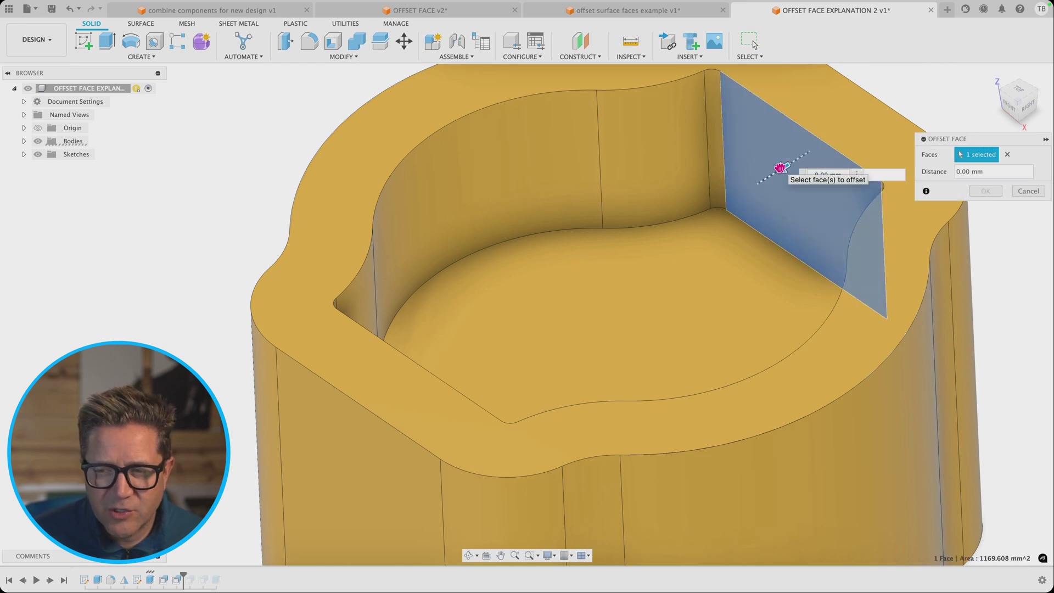
{"action": "left_click_drag", "start_coordinate": [779, 170], "coordinate": [970, 200]}
{"action": "scroll", "coordinate": [852, 160], "scroll_direction": "down", "scroll_amount": 5}
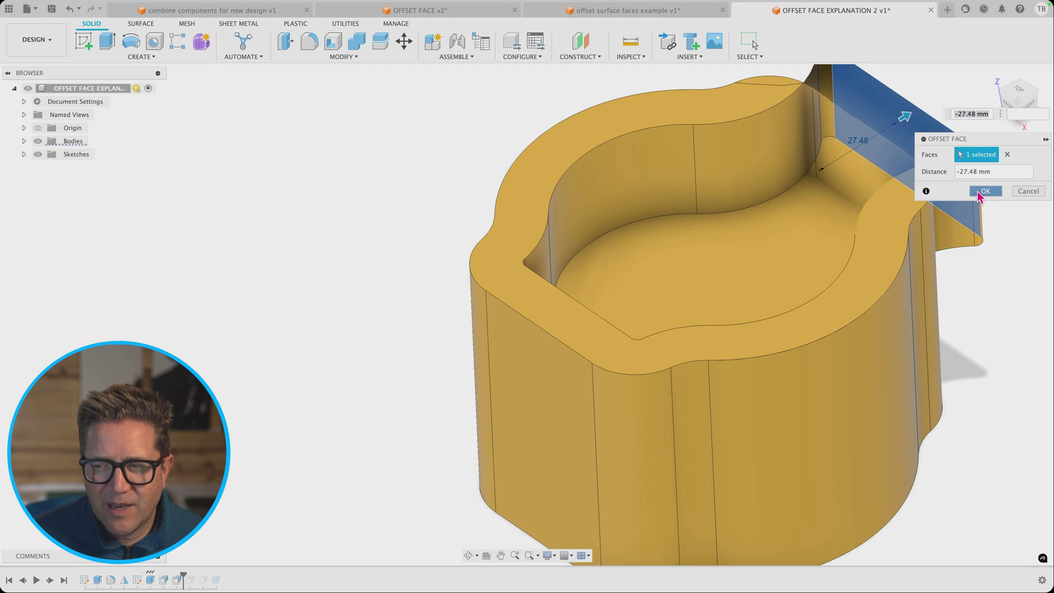
{"action": "left_click", "coordinate": [983, 192]}
{"action": "mouse_move", "coordinate": [895, 160]}
{"action": "middle_mouse_down", "text": "shift"}
{"action": "mouse_move", "coordinate": [827, 158]}
{"action": "mouse_move", "coordinate": [880, 154]}
{"action": "middle_mouse_up", "text": "shift"}
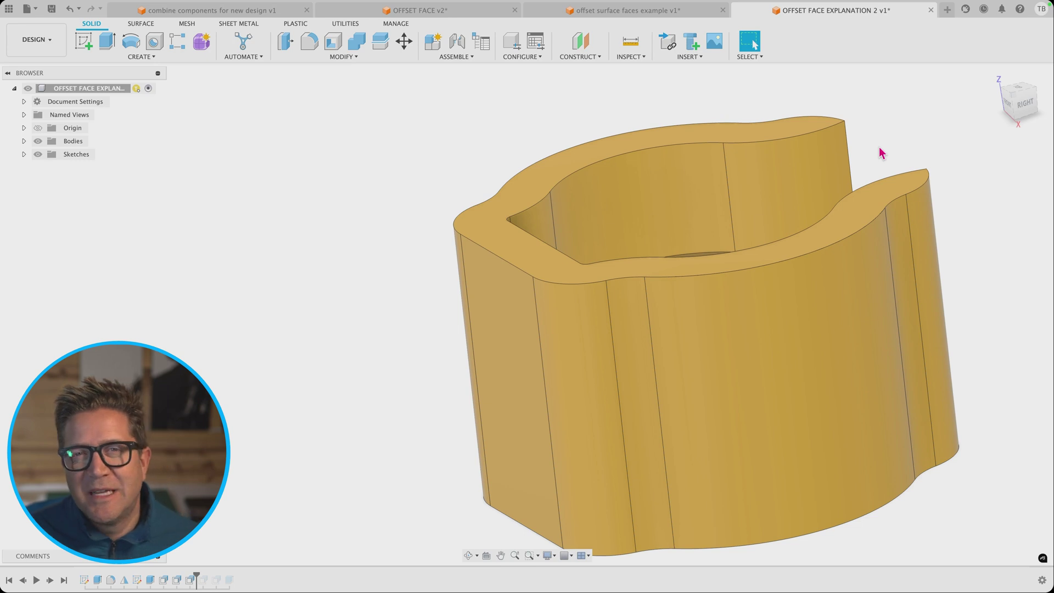